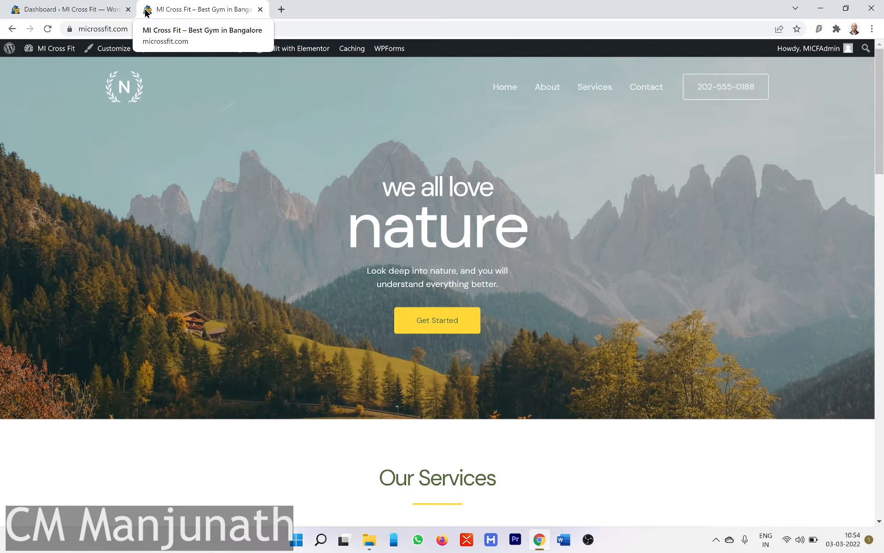
# Open gmail.com and Facebook in two new browser tabs.
pyautogui.hotkey('ctrl', 't')
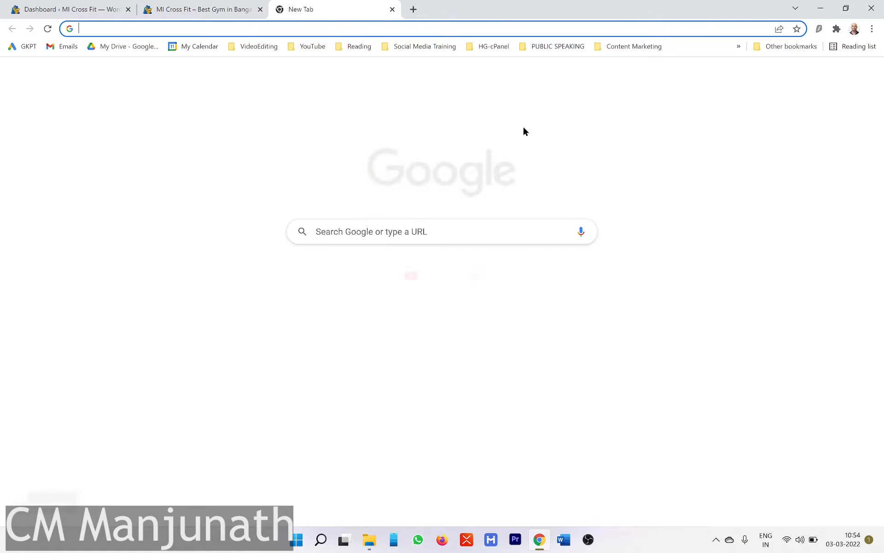
pyautogui.write('gmail.com')
pyautogui.press('Return')
pyautogui.hotkey('ctrl', 't')
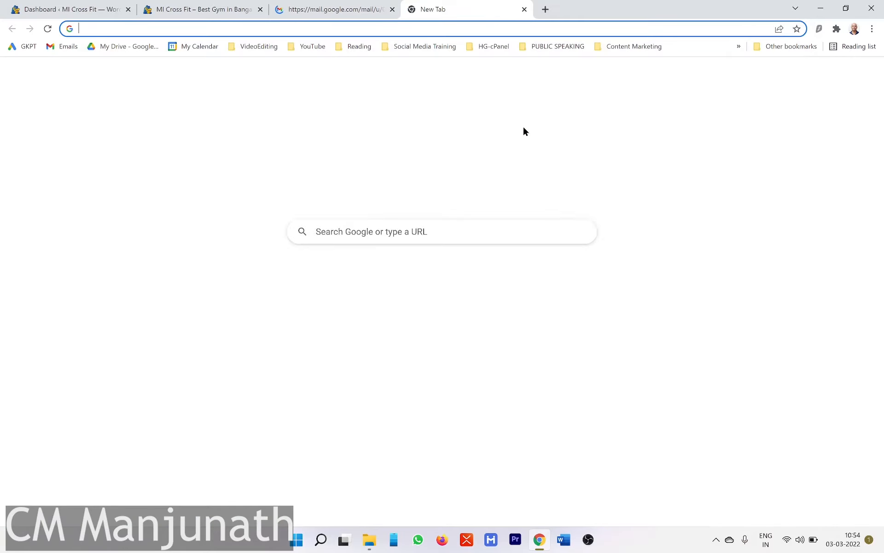
pyautogui.write('f')
pyautogui.press('Return')
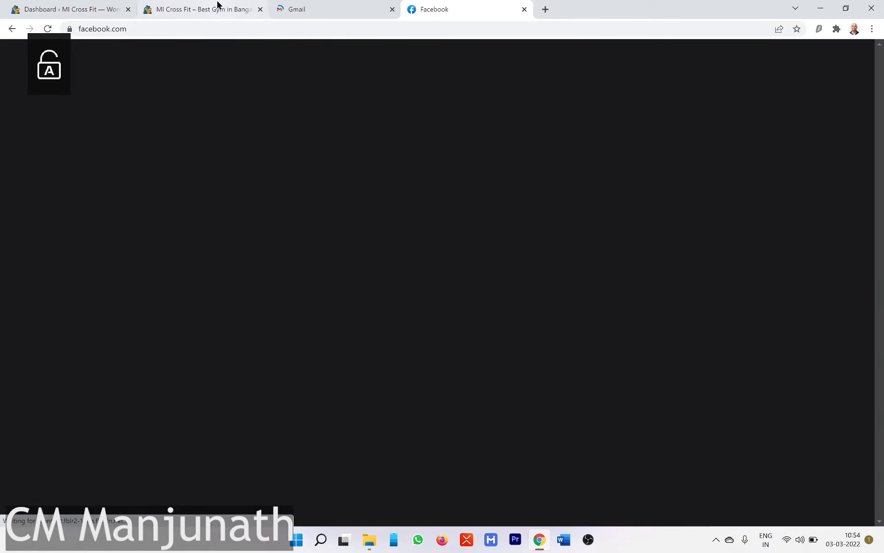
# Compare the tab icons of the MI Cross Fit, Facebook and Gmail pages, and close the Gmail and Facebook tabs.
pyautogui.click(217, 8)
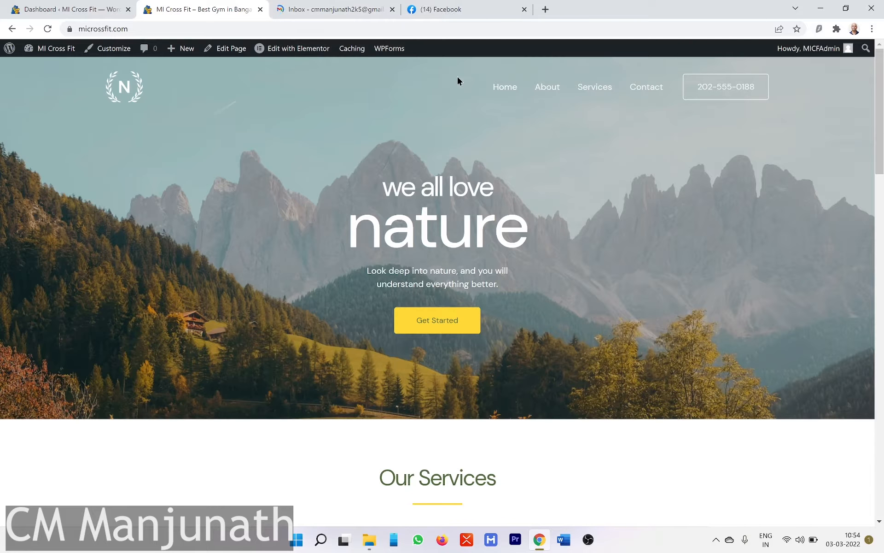
pyautogui.click(476, 13)
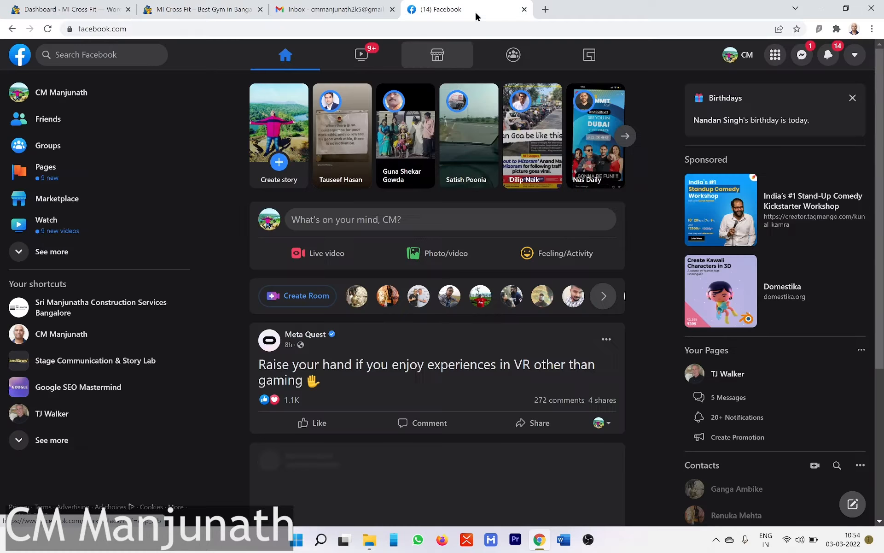
pyautogui.click(331, 9)
pyautogui.click(205, 6)
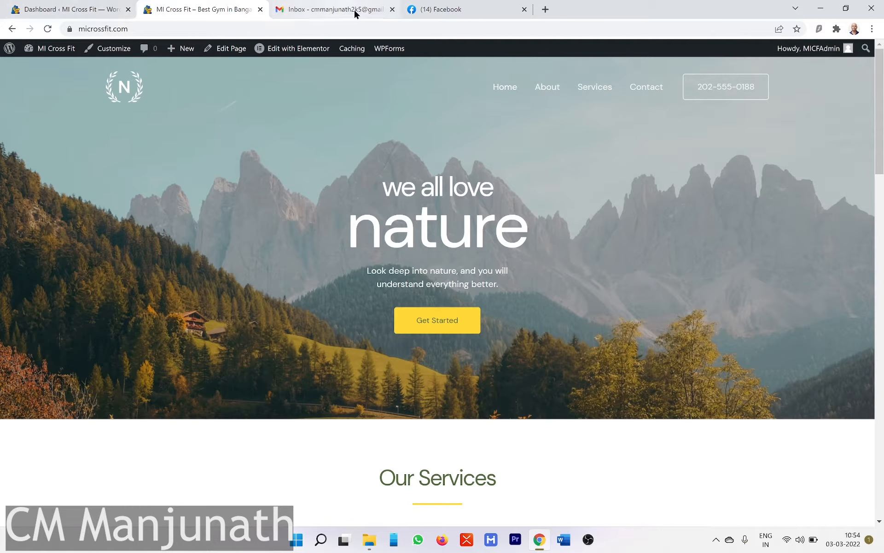
pyautogui.click(392, 10)
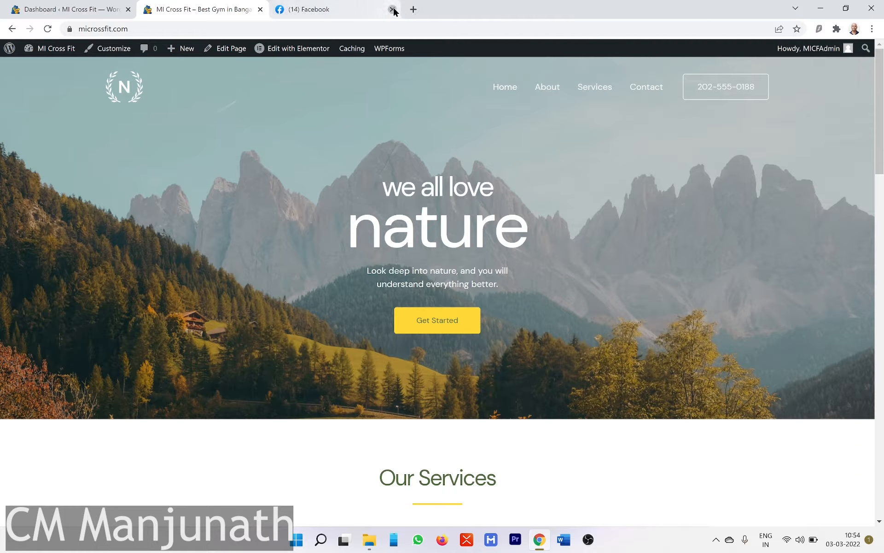
pyautogui.click(392, 10)
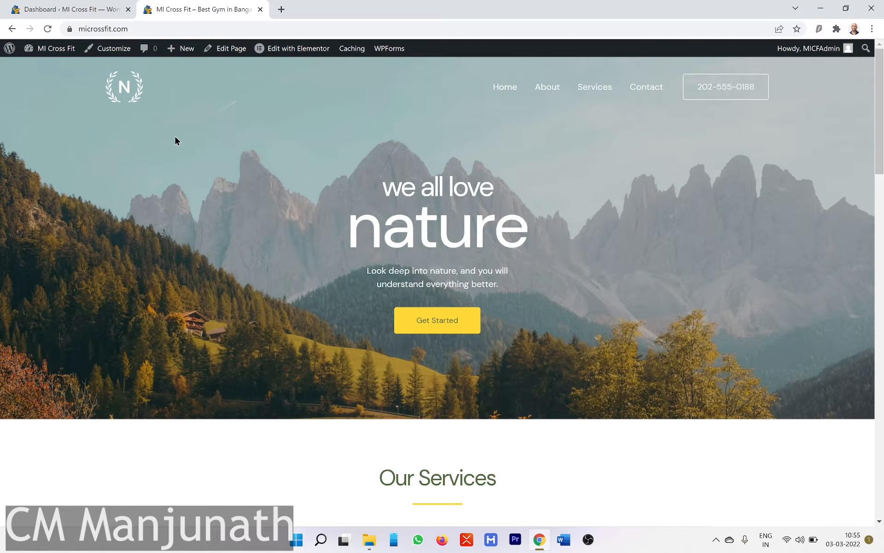
# Open logomakr.com in a new browser tab and start a new, blank logo design.
pyautogui.click(280, 9)
pyautogui.write('lo')
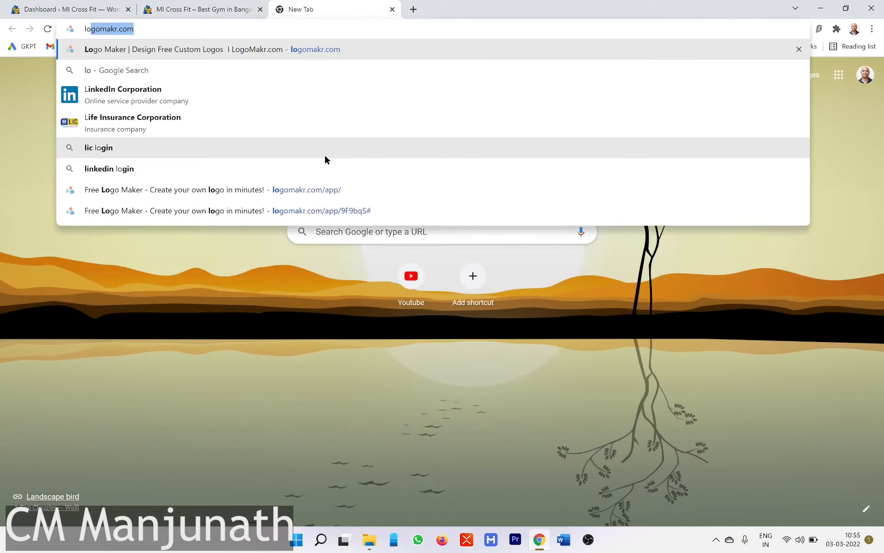
pyautogui.press('Right')
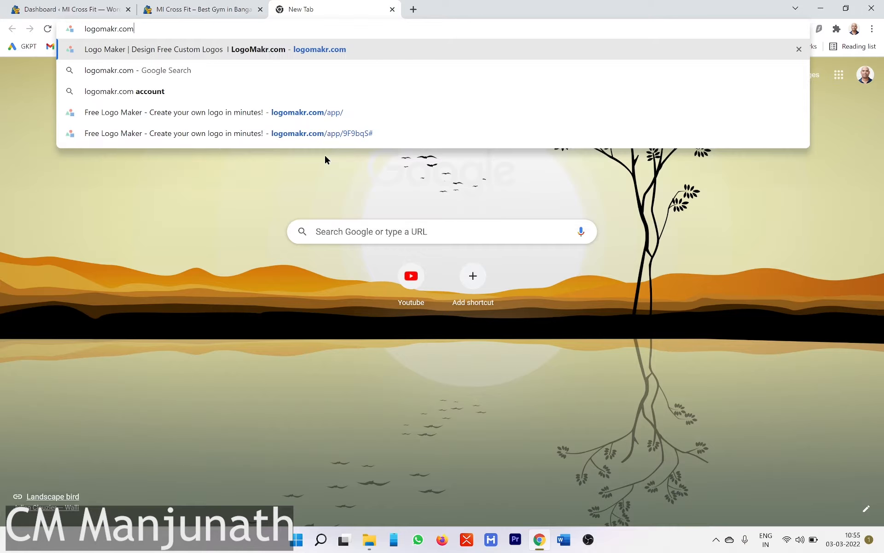
pyautogui.press('Return')
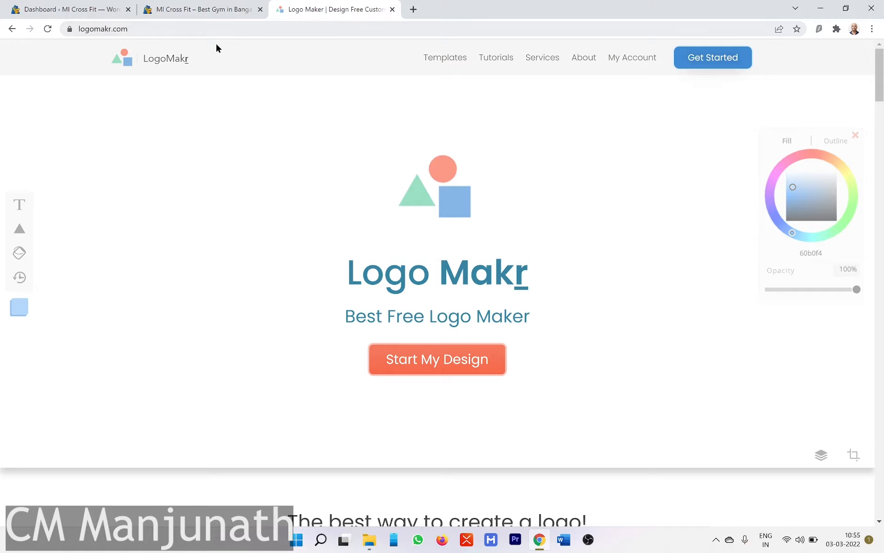
pyautogui.click(386, 366)
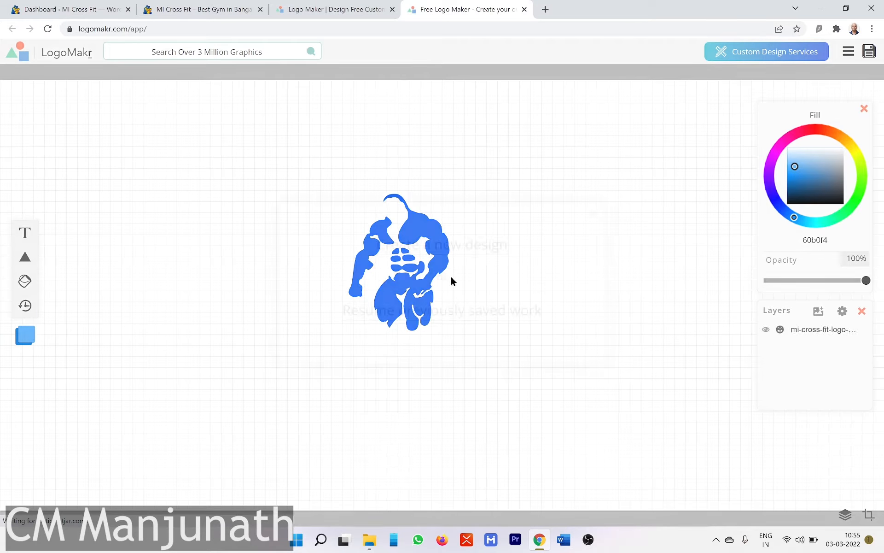
pyautogui.click(464, 252)
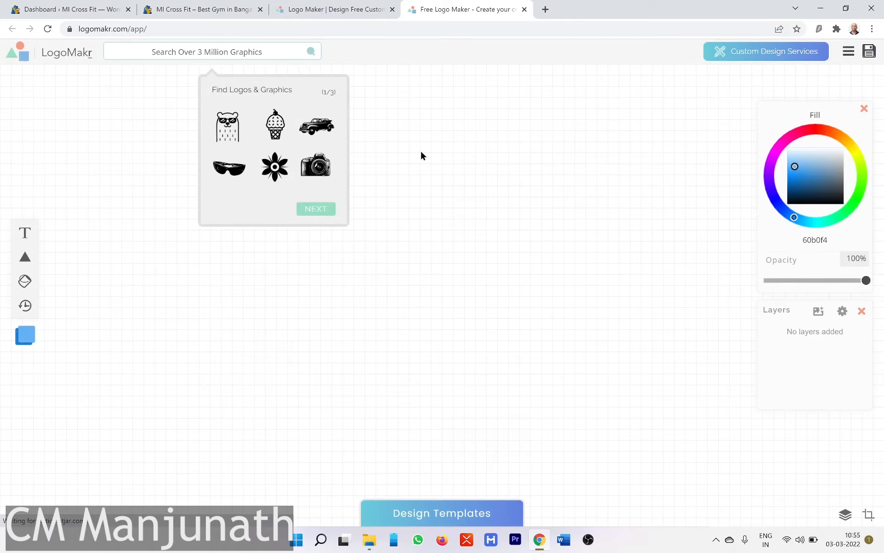
# Browse the library of ready-made logo graphics and return to the canvas.
pyautogui.click(186, 51)
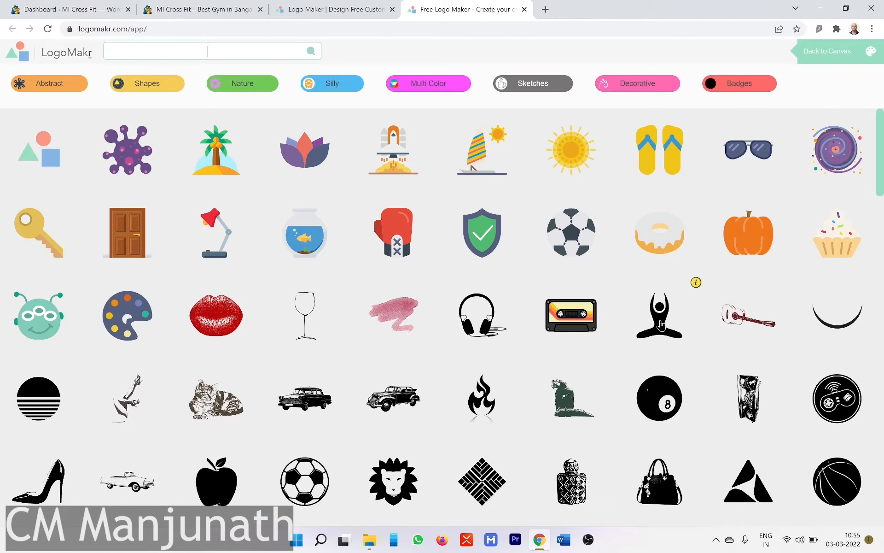
pyautogui.scroll(-3, 661, 325)
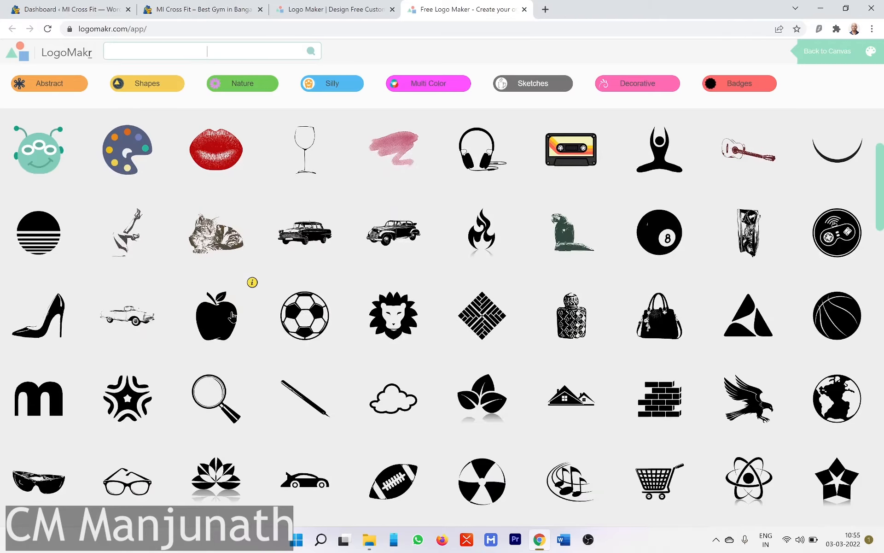
pyautogui.scroll(3, 818, 371)
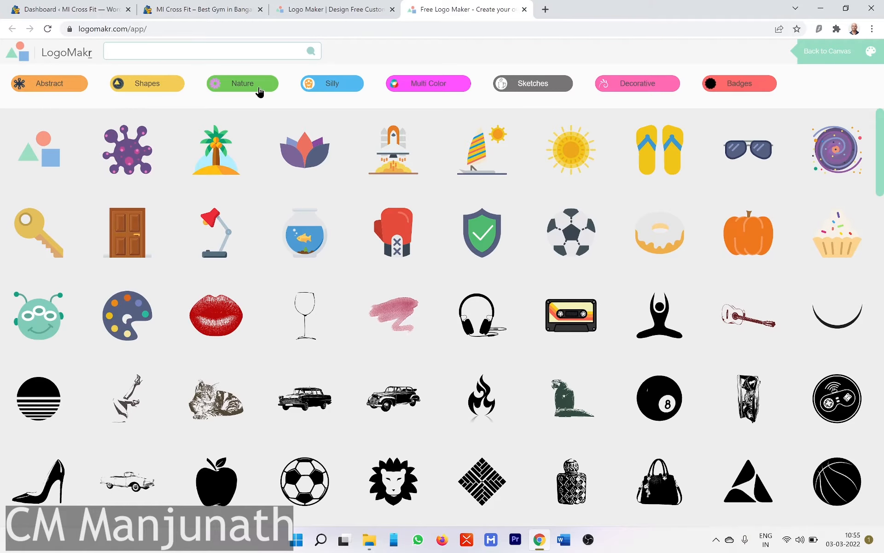
pyautogui.click(844, 56)
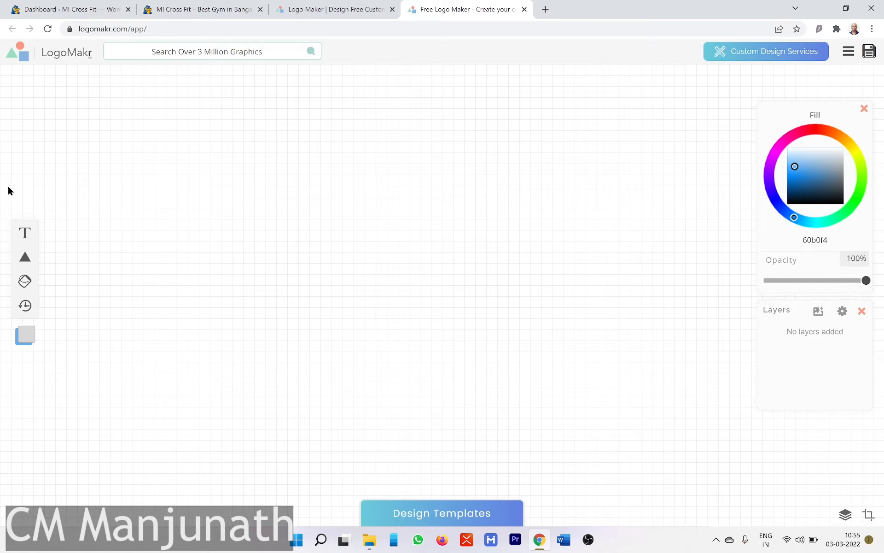
# Add a text object reading "MI" to the canvas.
pyautogui.click(23, 235)
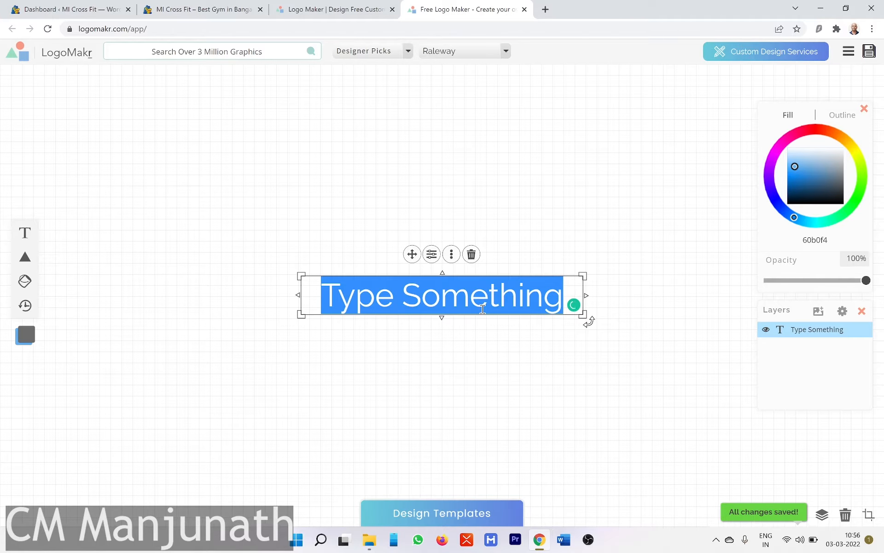
pyautogui.write('MI')
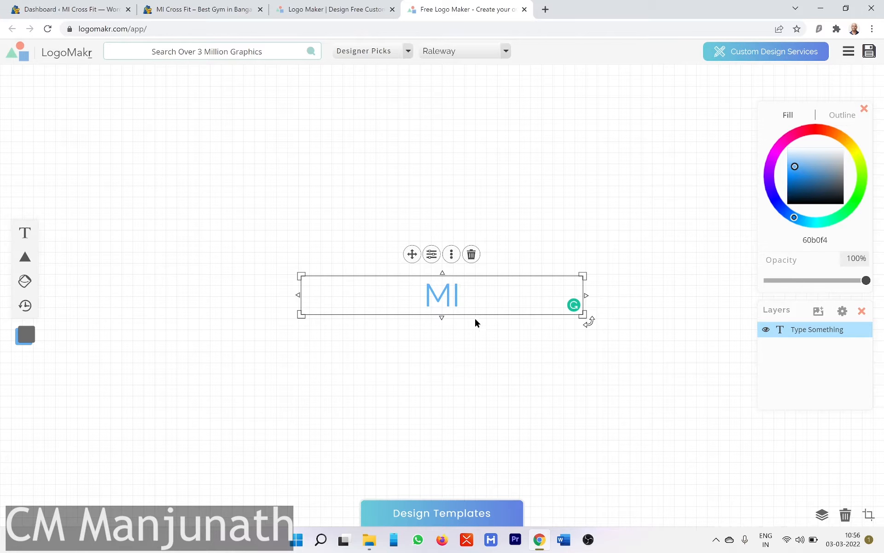
pyautogui.click(472, 369)
# Move the MI text toward the upper-left part of the canvas and resize its box to be narrower and taller, with larger letters.
pyautogui.click(450, 297)
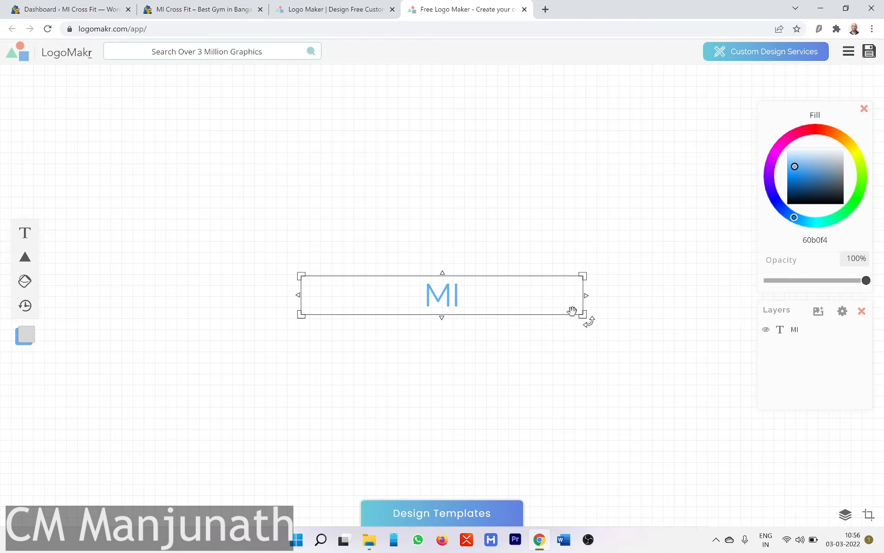
pyautogui.moveTo(506, 302); pyautogui.dragTo(351, 266)
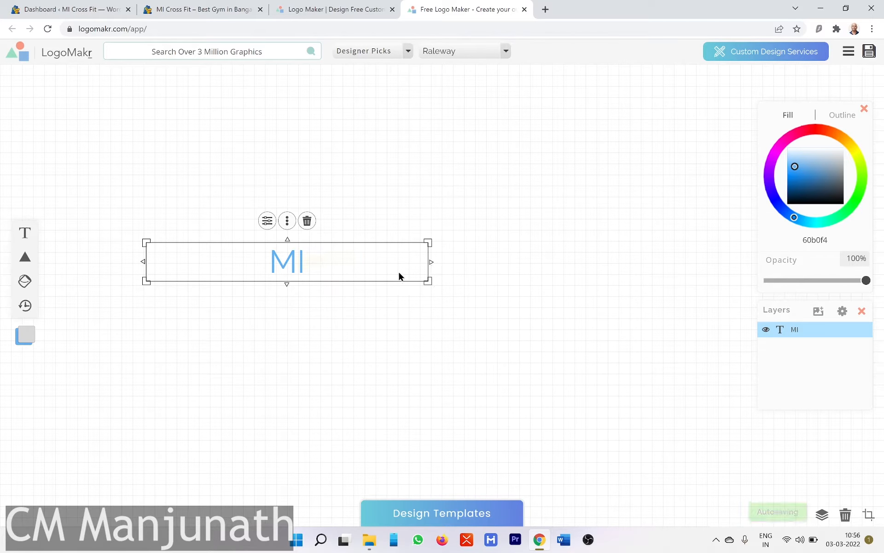
pyautogui.moveTo(431, 262); pyautogui.dragTo(381, 272)
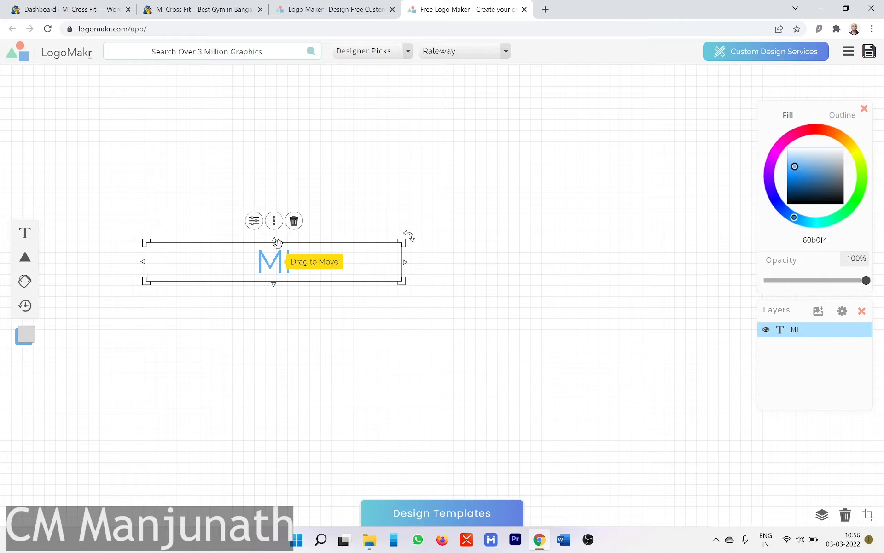
pyautogui.moveTo(272, 239); pyautogui.dragTo(276, 174)
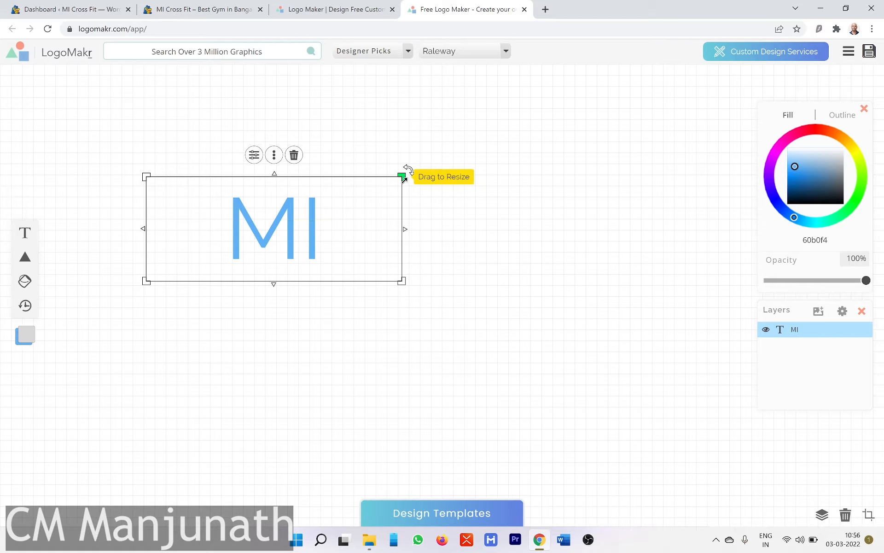
pyautogui.moveTo(403, 177); pyautogui.dragTo(288, 166)
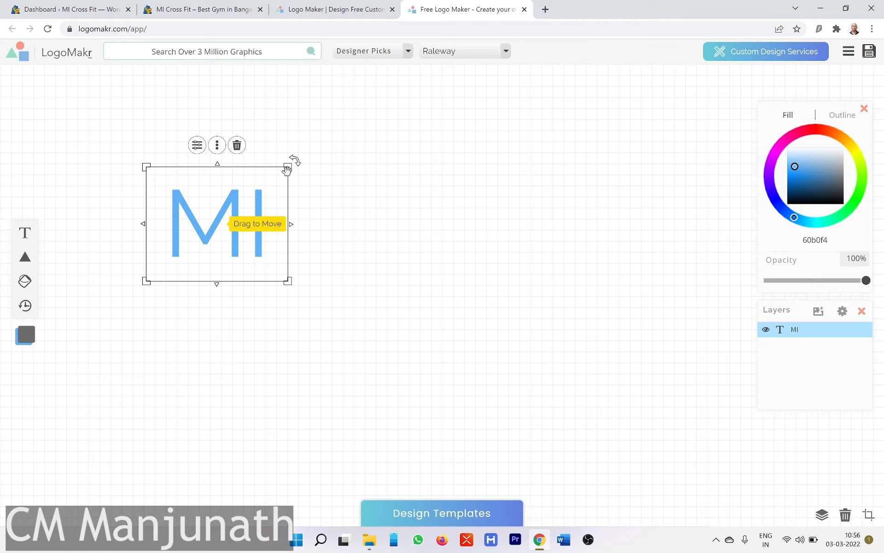
pyautogui.moveTo(285, 168)
pyautogui.mouseDown()
pyautogui.moveTo(230, 201)
pyautogui.moveTo(320, 158)
pyautogui.moveTo(211, 213)
pyautogui.moveTo(285, 167)
pyautogui.moveTo(294, 168)
pyautogui.moveTo(237, 200)
pyautogui.moveTo(294, 177)
pyautogui.mouseUp()
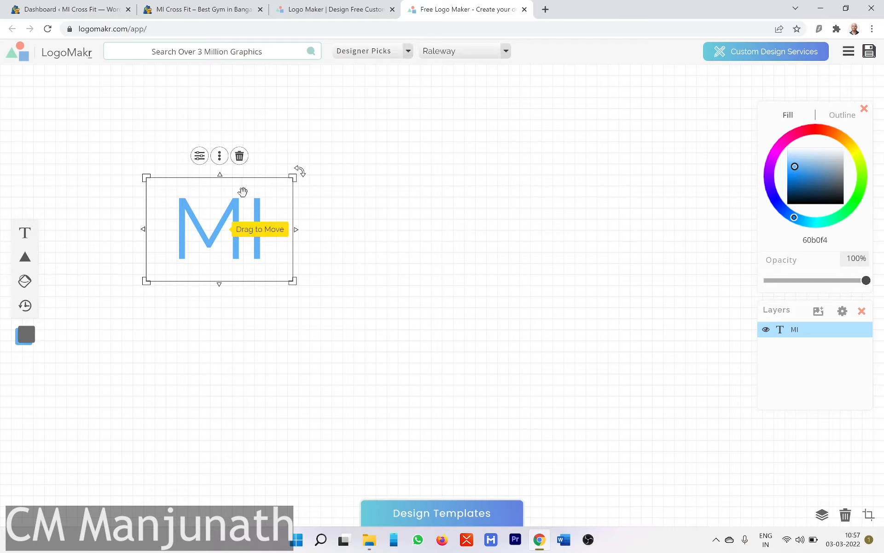
# Try the 3D and Decorative font categories on the MI text, including the Fascinate Inline font.
pyautogui.click(408, 50)
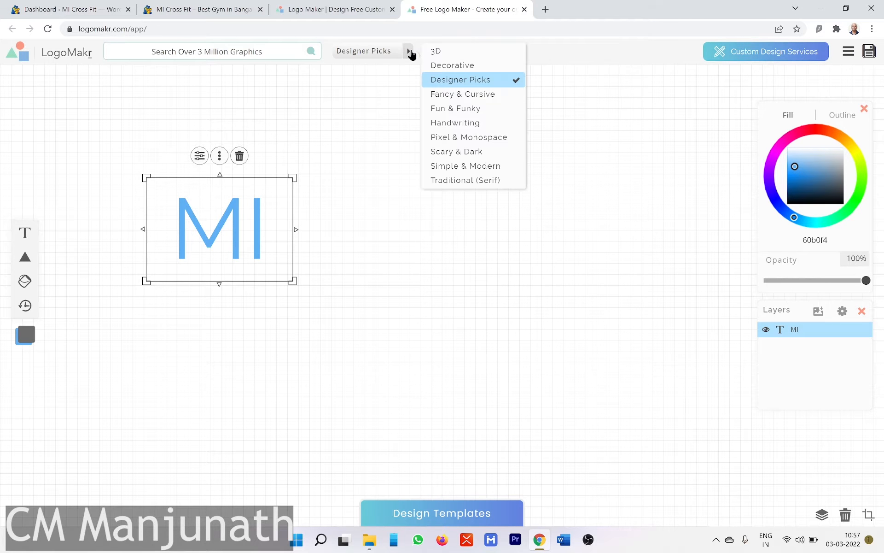
pyautogui.click(455, 56)
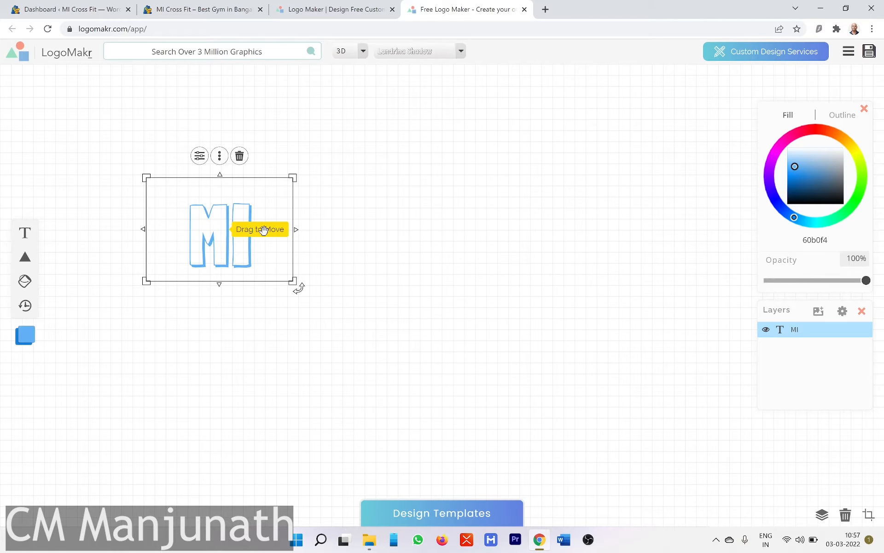
pyautogui.click(363, 51)
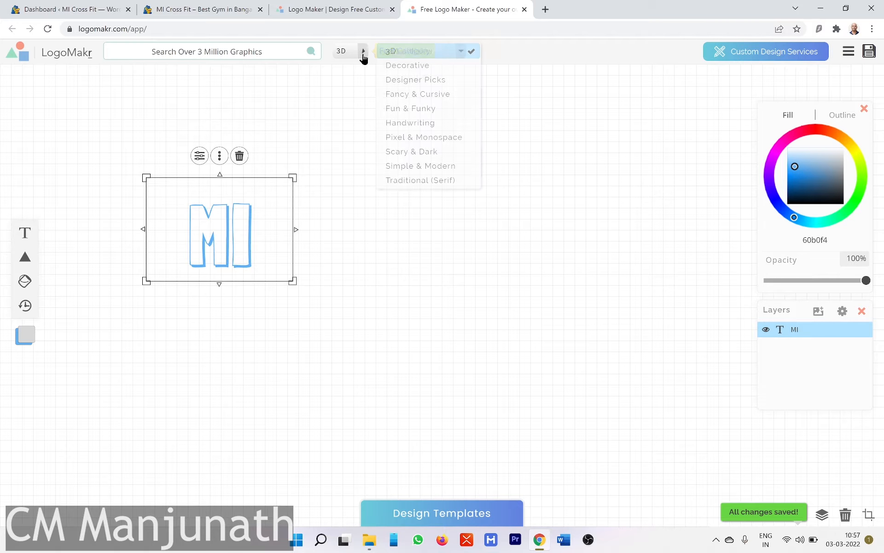
pyautogui.click(402, 72)
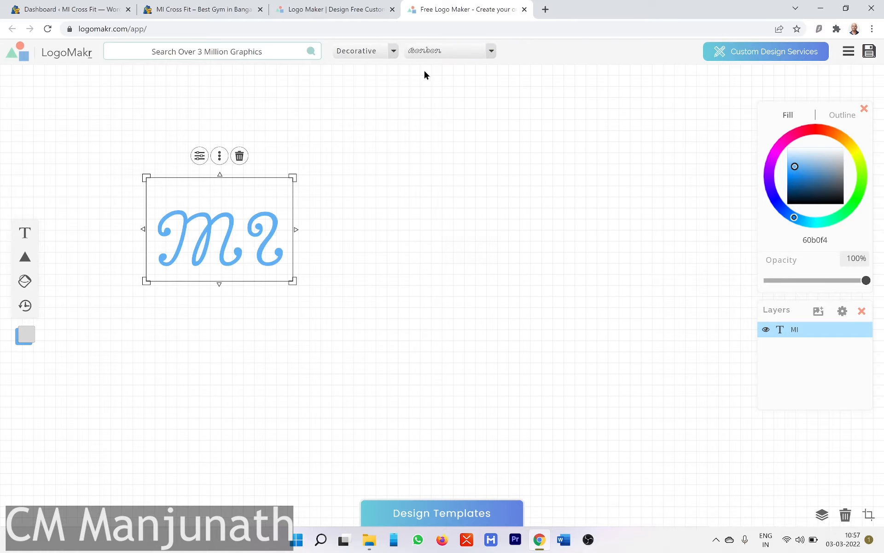
pyautogui.click(490, 56)
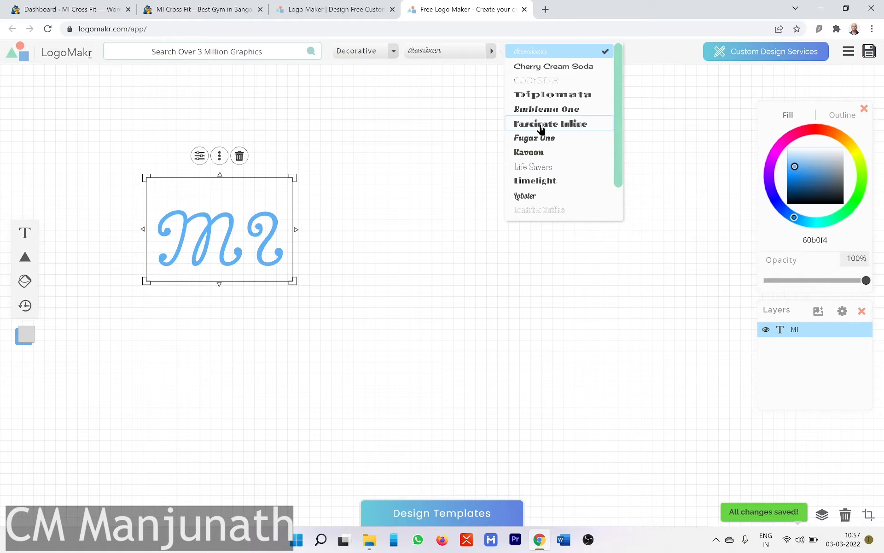
pyautogui.click(542, 127)
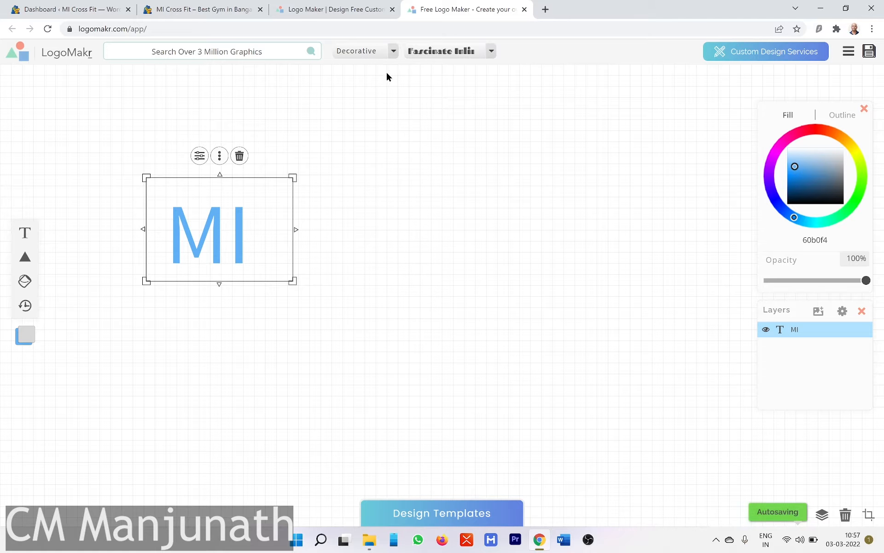
# Set the MI text's font to Arvo from the Designer Picks category and its fill colour to orange ff6100.
pyautogui.click(394, 52)
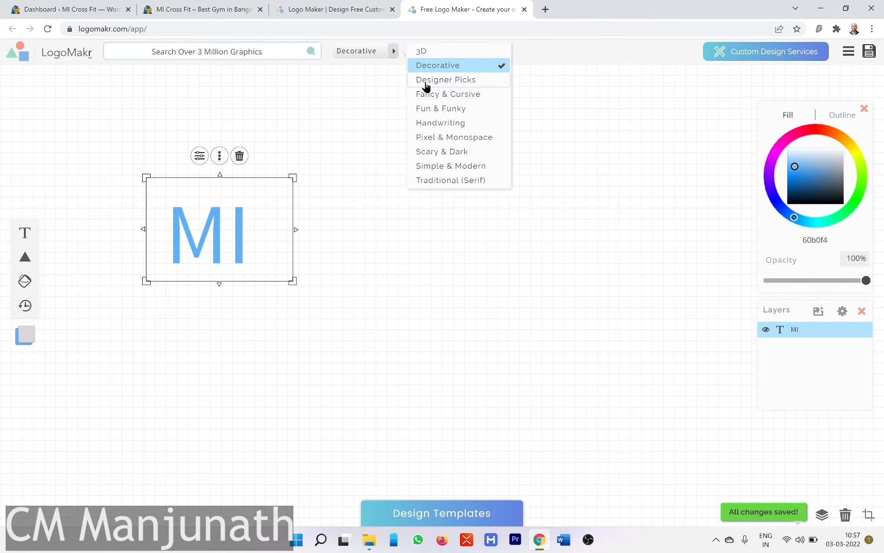
pyautogui.click(425, 83)
pyautogui.click(506, 51)
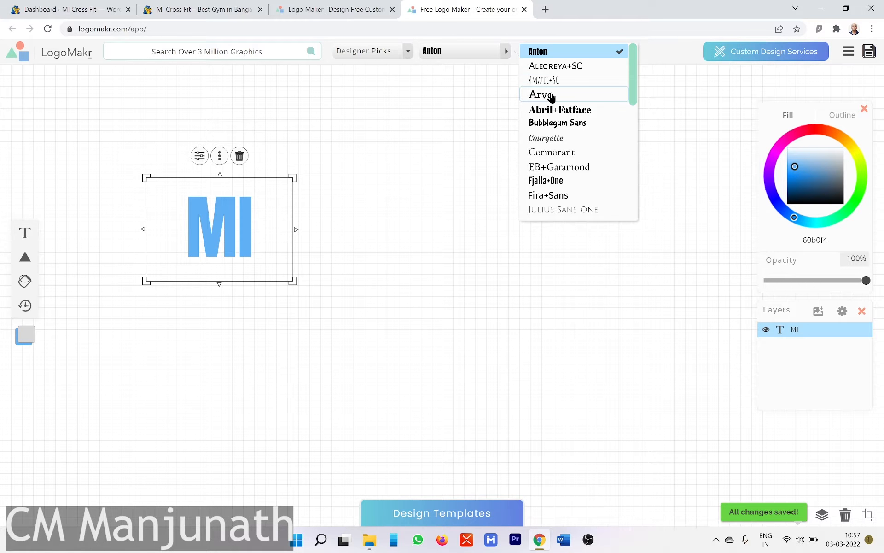
pyautogui.click(551, 97)
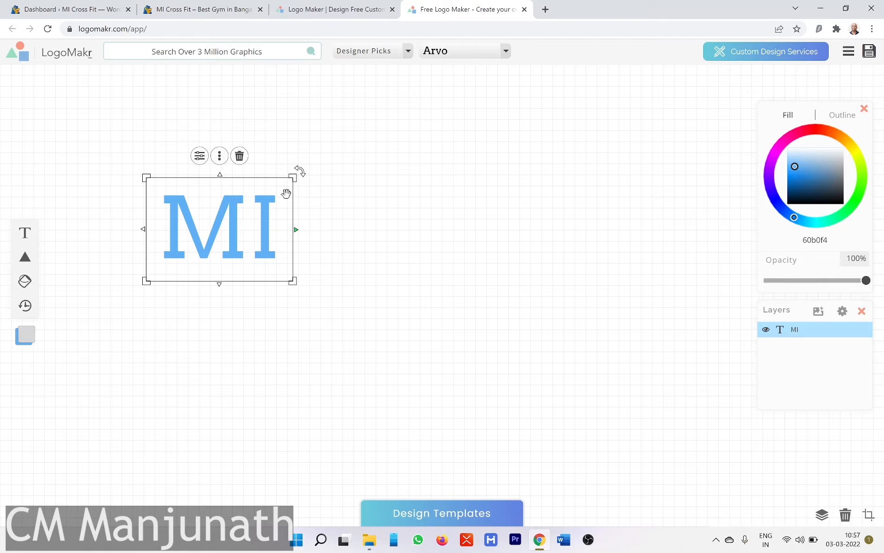
pyautogui.click(169, 242)
pyautogui.moveTo(795, 217); pyautogui.dragTo(839, 127)
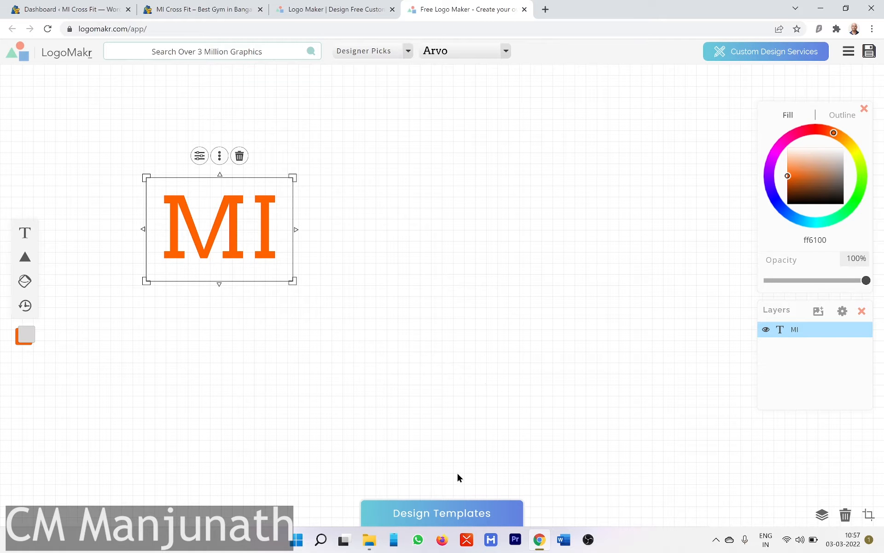
# Place the mi-crossfit-bangalore-favicon image from the IMAGES folder beside the MI text, at about 274 × 364 px, X 525, Y 117.
pyautogui.click(370, 540)
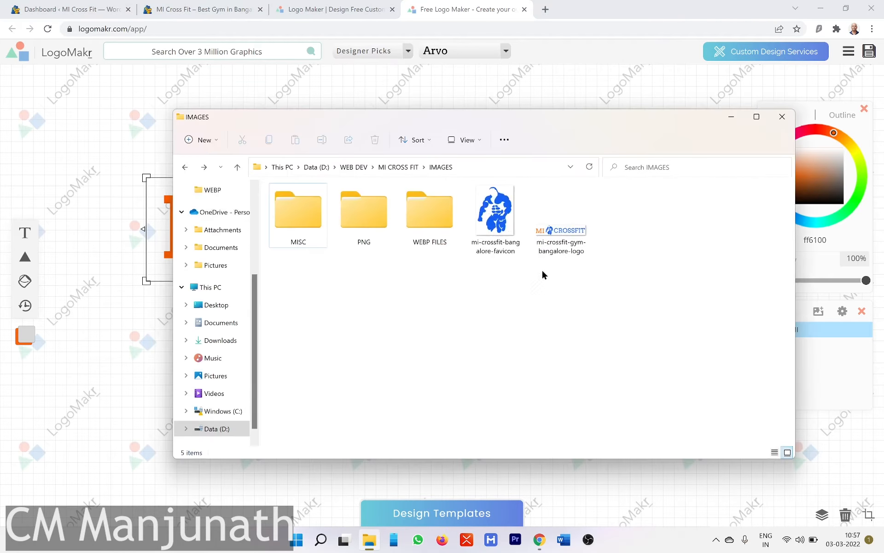
pyautogui.click(502, 218)
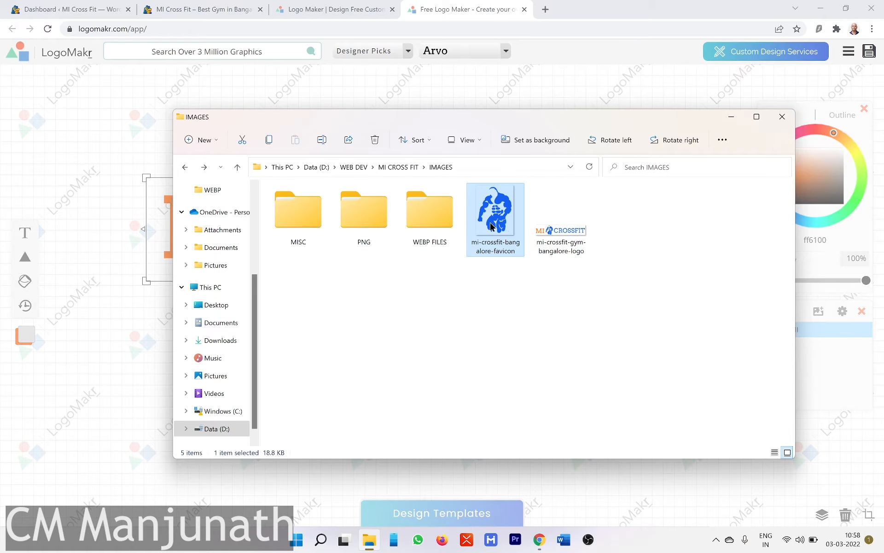
pyautogui.moveTo(73, 321); pyautogui.dragTo(462, 381)
pyautogui.click(416, 330)
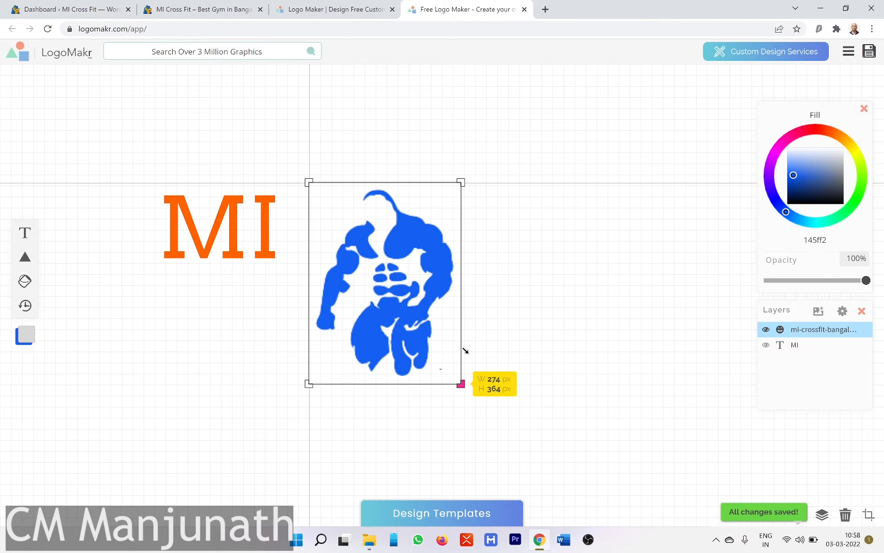
pyautogui.moveTo(410, 280); pyautogui.dragTo(389, 226)
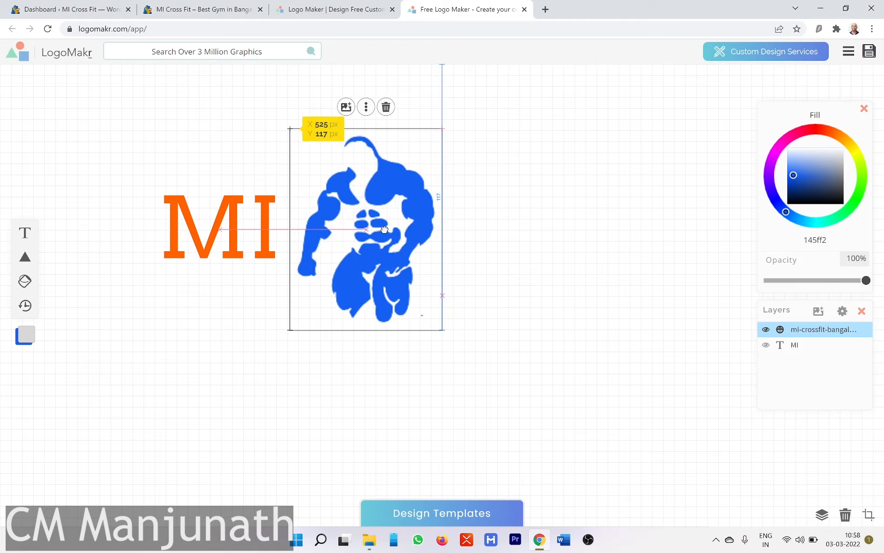
# Duplicate the orange MI text and move the copy to the far side of the bodybuilder figure, level with the original.
pyautogui.click(213, 211)
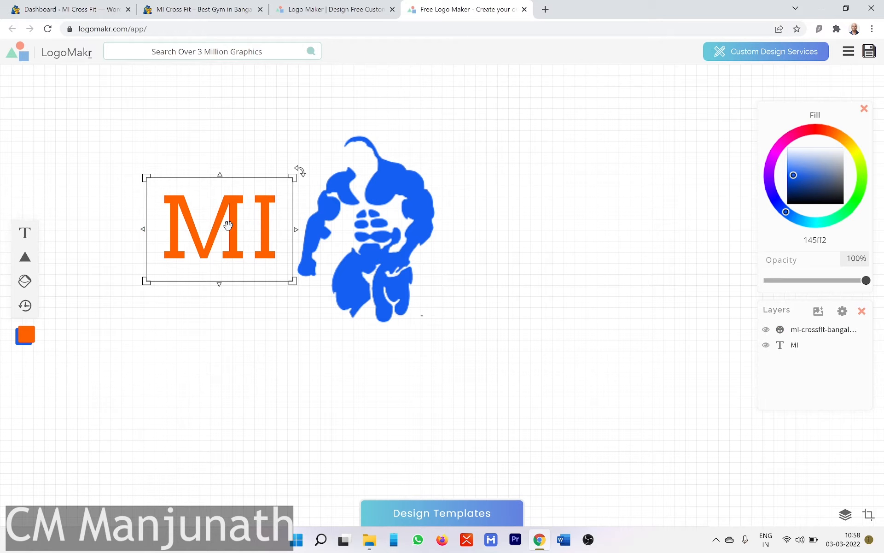
pyautogui.click(227, 225)
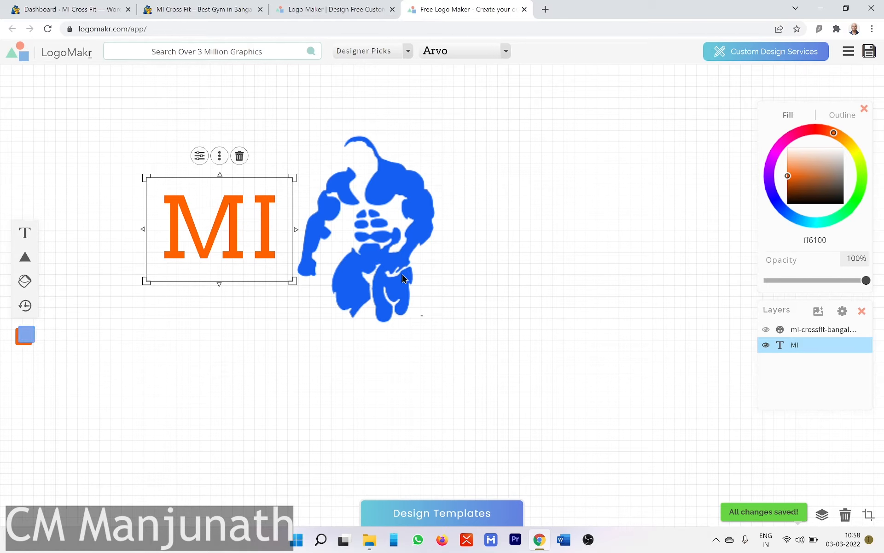
pyautogui.rightClick(213, 214)
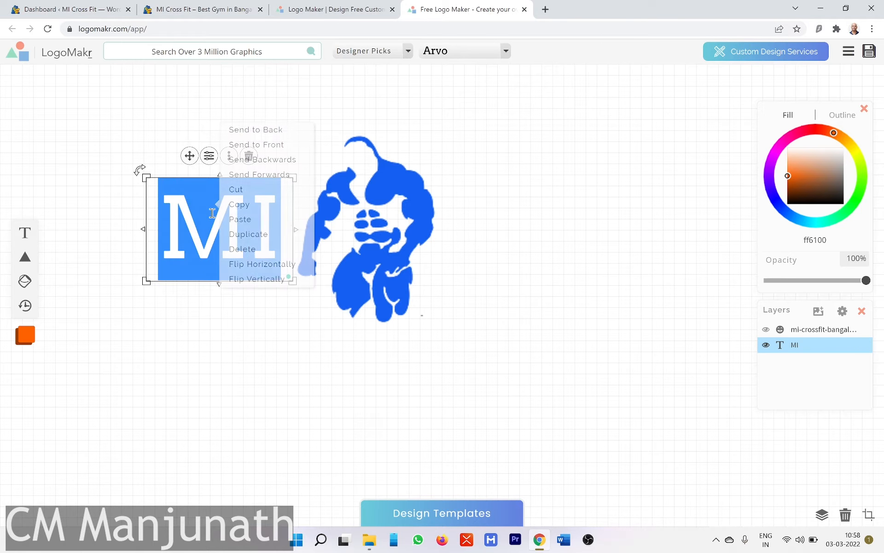
pyautogui.click(281, 235)
pyautogui.moveTo(172, 231); pyautogui.dragTo(539, 226)
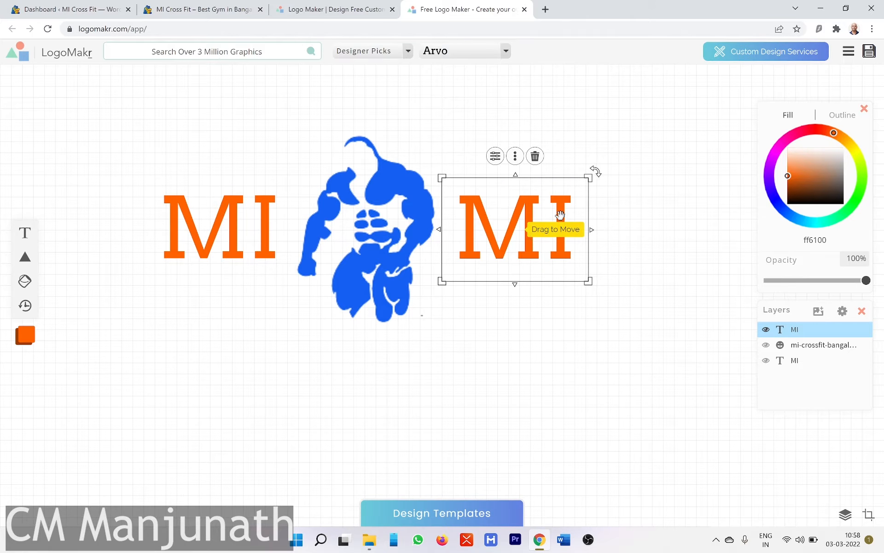
# Replace the text of the MI copy beside the figure with CROSSFIT in capital letters.
pyautogui.doubleClick(519, 223)
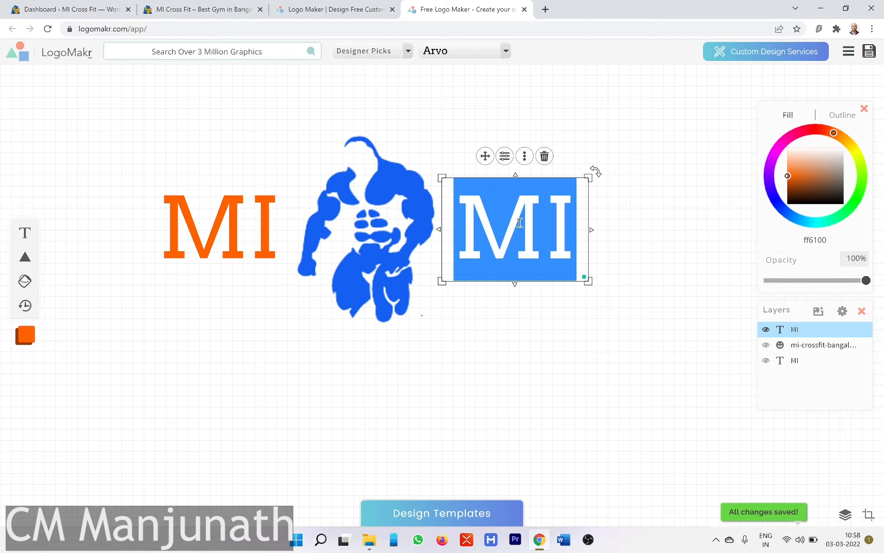
pyautogui.write('cro')
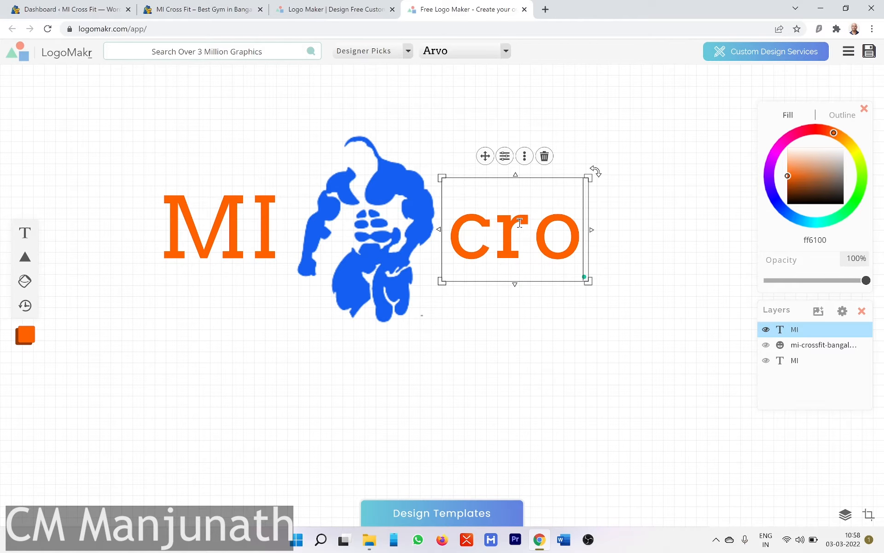
pyautogui.press('BackSpace')
pyautogui.press('BackSpace')
pyautogui.press('BackSpace')
pyautogui.press('capslock')
pyautogui.write('CROSS')
pyautogui.press('Return')
pyautogui.write('FIT')
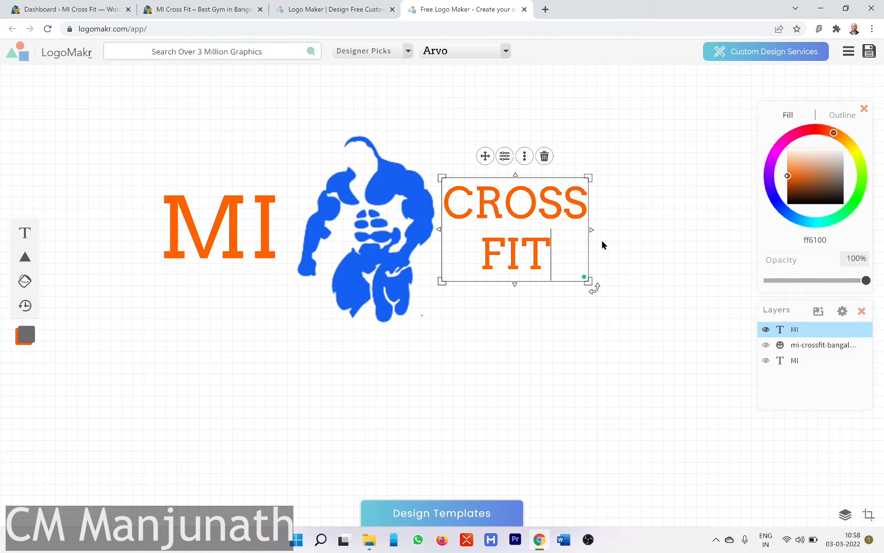
# Widen the CROSSFIT text box so the word fits on one line and align it next to the figure.
pyautogui.moveTo(591, 229); pyautogui.dragTo(875, 233)
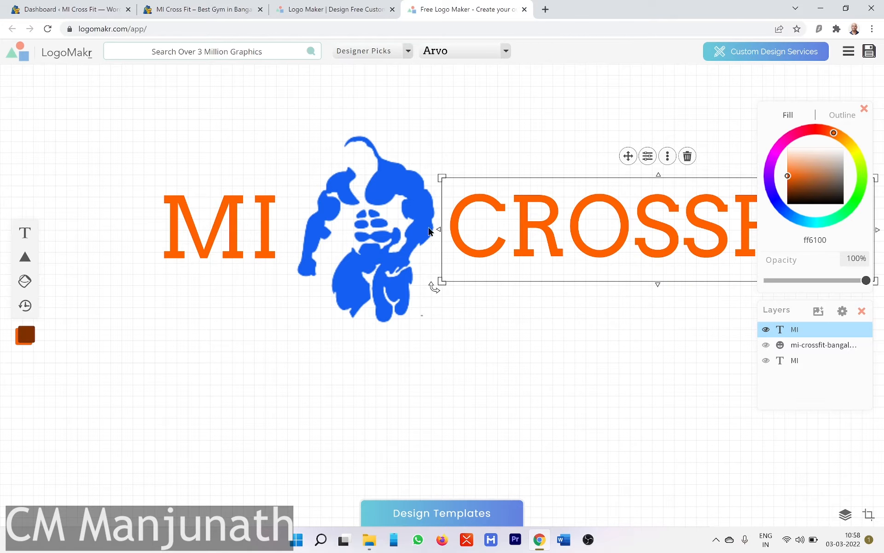
pyautogui.click(468, 229)
pyautogui.moveTo(468, 229); pyautogui.dragTo(531, 242)
pyautogui.click(624, 300)
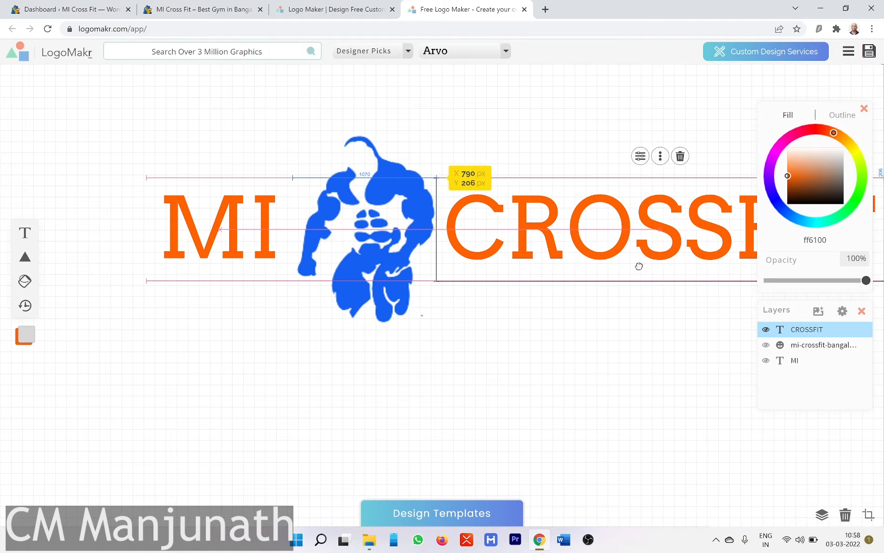
# Set the CROSSFIT text's fill colour to blue 1560F3, matching the figure.
pyautogui.click(775, 190)
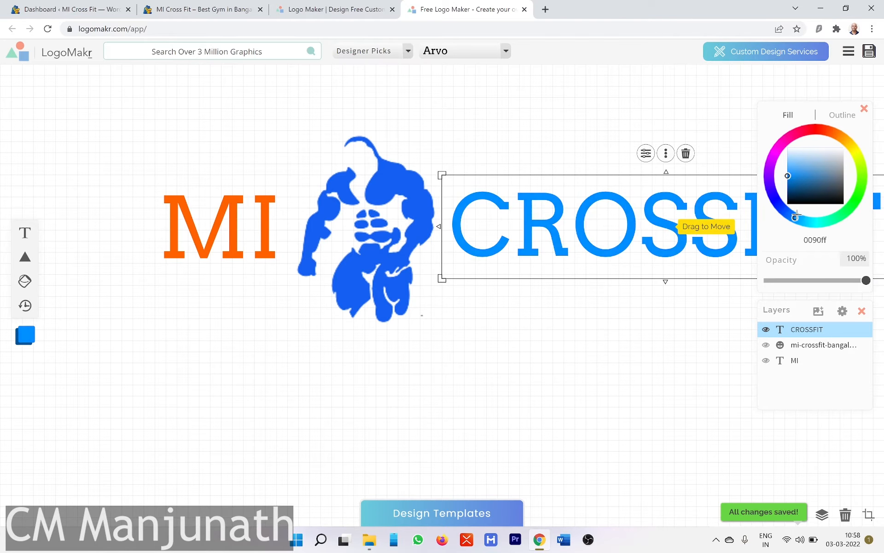
pyautogui.moveTo(773, 185); pyautogui.dragTo(778, 198)
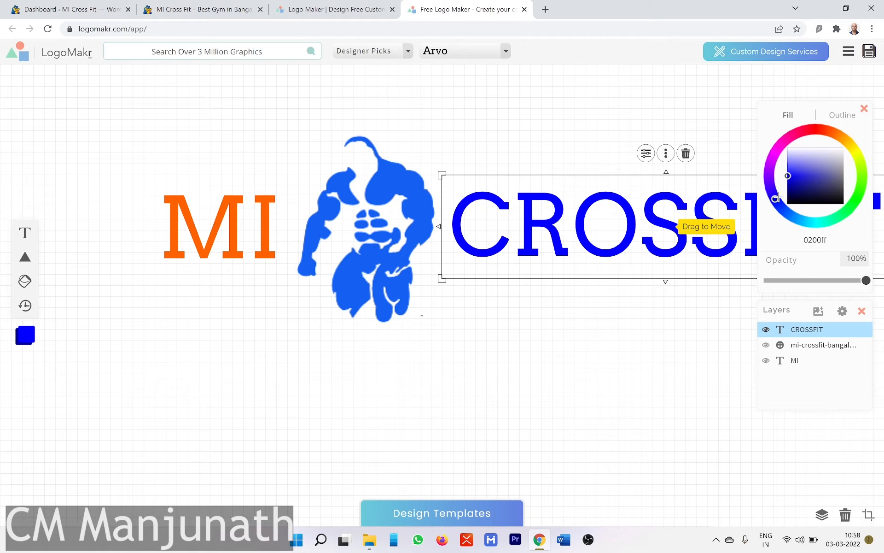
pyautogui.click(815, 241)
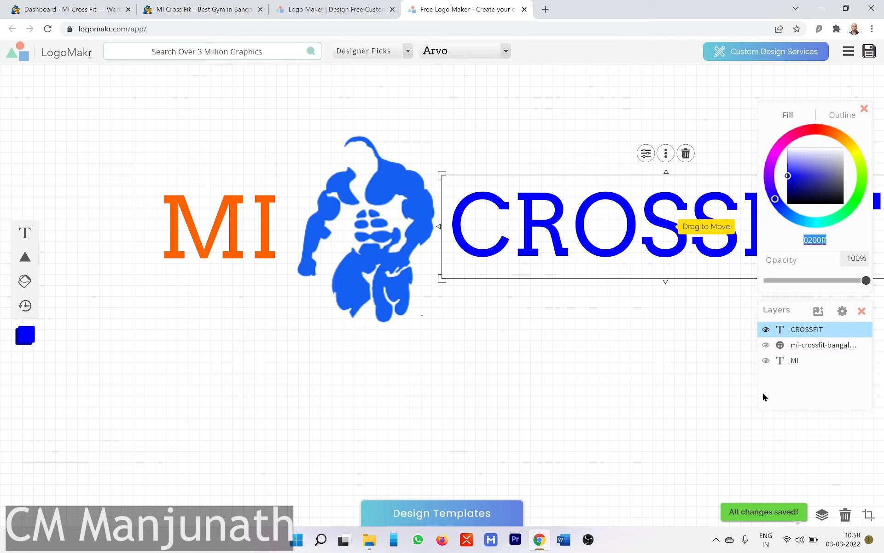
pyautogui.write('1560F3')
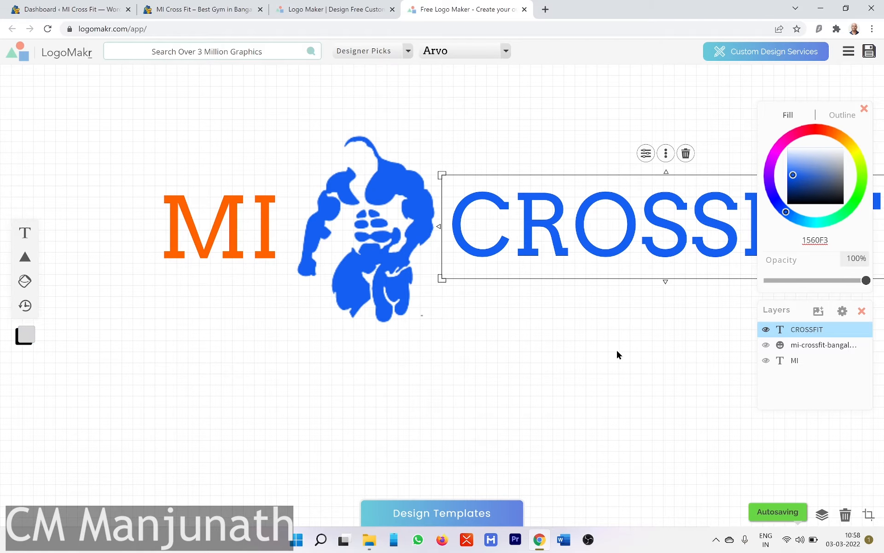
pyautogui.click(333, 254)
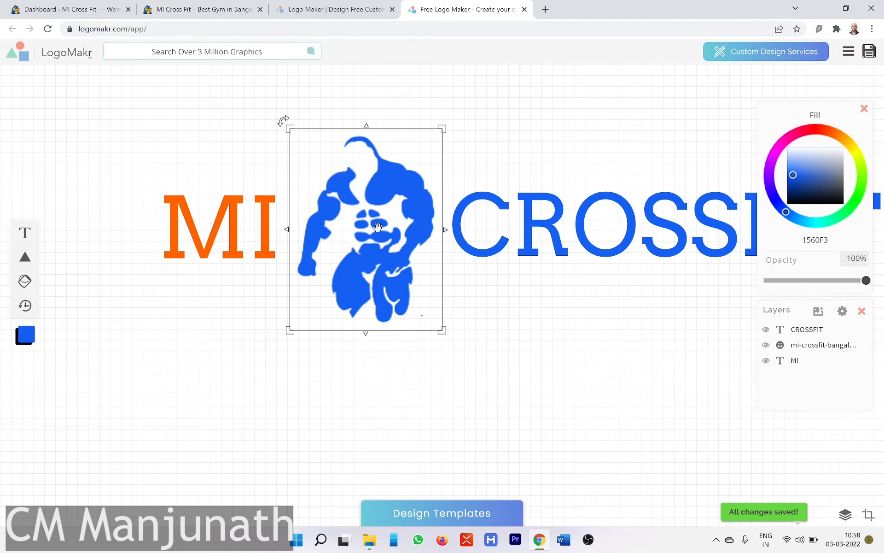
pyautogui.click(601, 260)
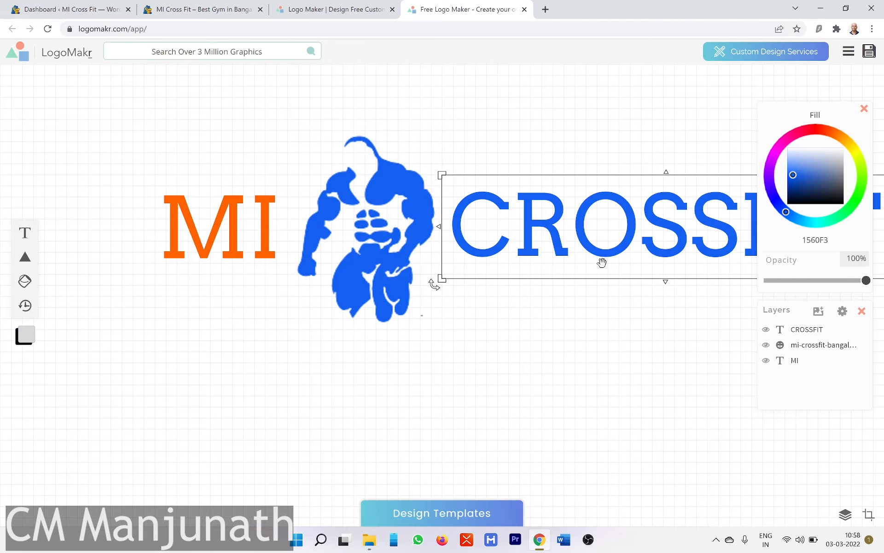
# Try downloading the MI CROSSFIT logo as a free low-resolution PNG with the legal terms accepted, and cancel the save.
pyautogui.click(869, 53)
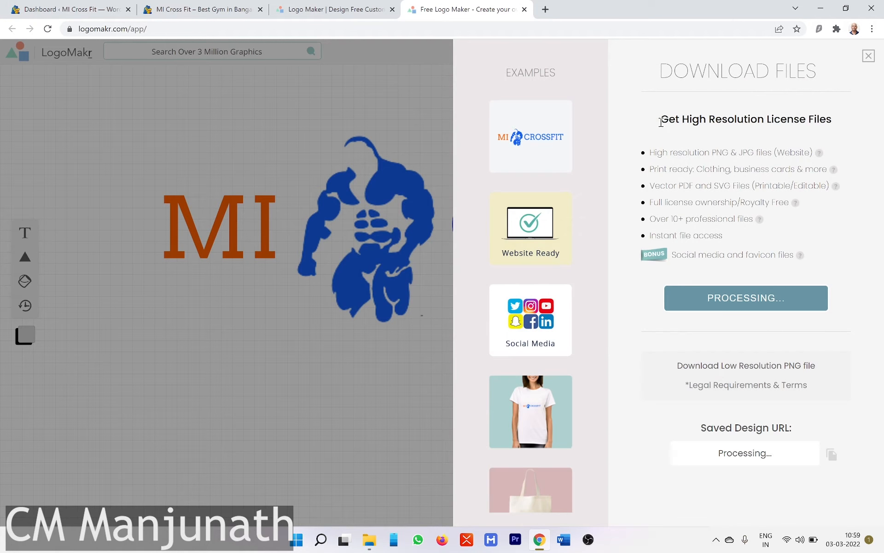
pyautogui.moveTo(660, 122); pyautogui.dragTo(834, 122)
pyautogui.click(860, 304)
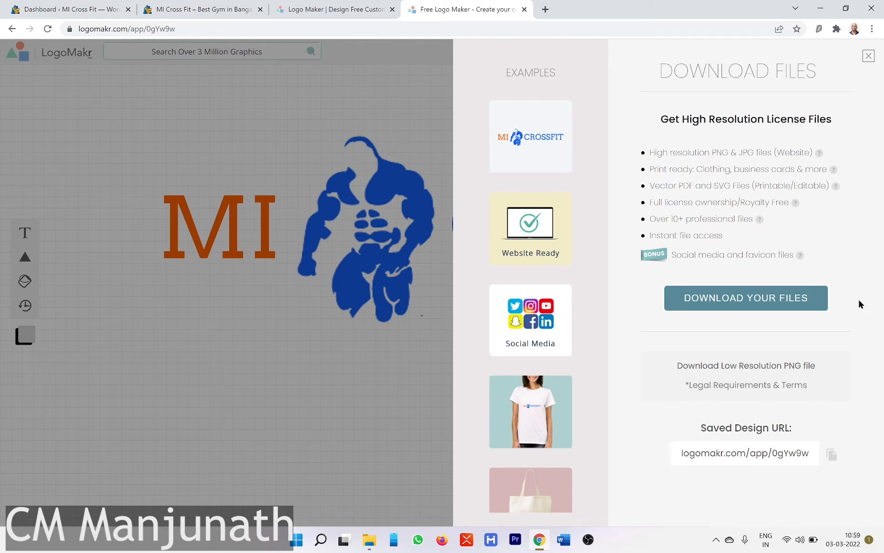
pyautogui.click(760, 368)
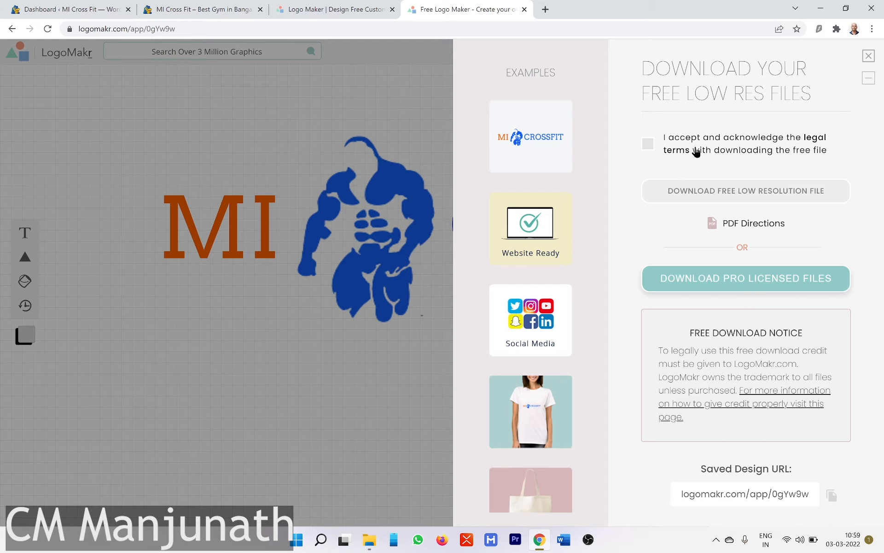
pyautogui.click(648, 144)
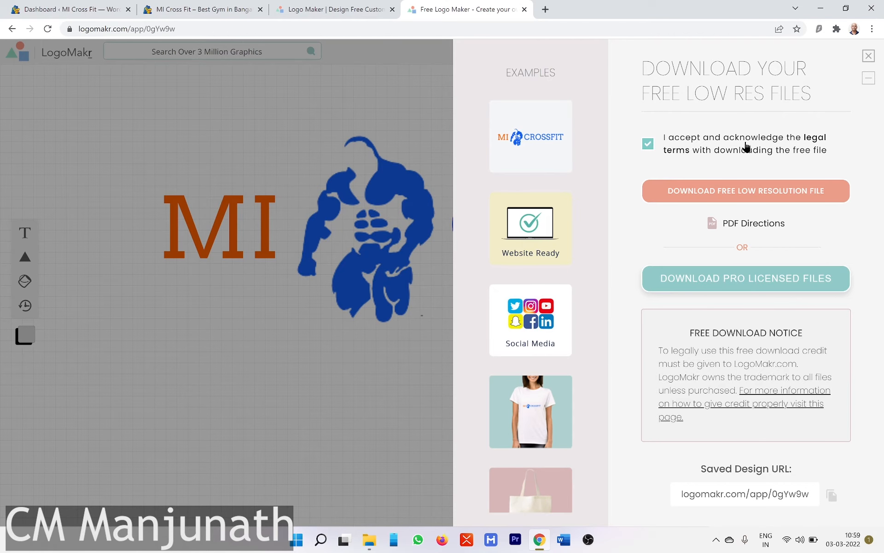
pyautogui.click(728, 195)
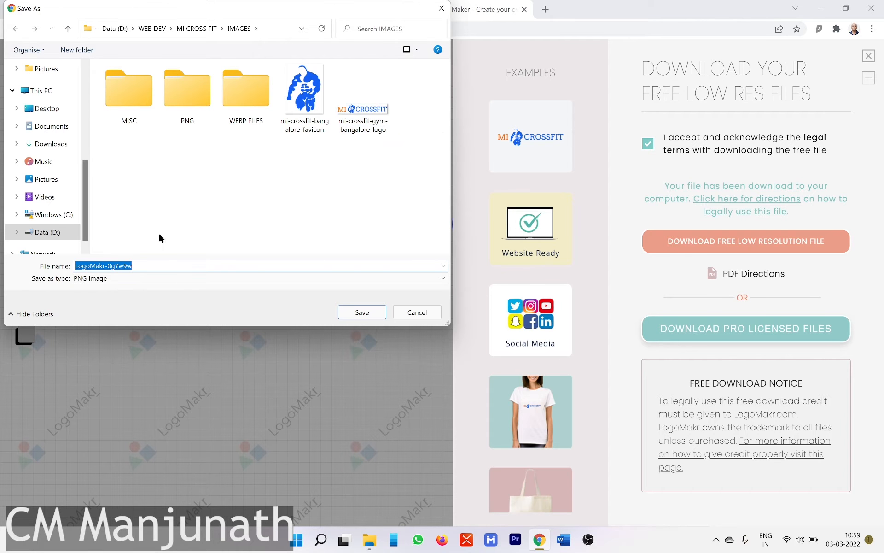
pyautogui.click(418, 312)
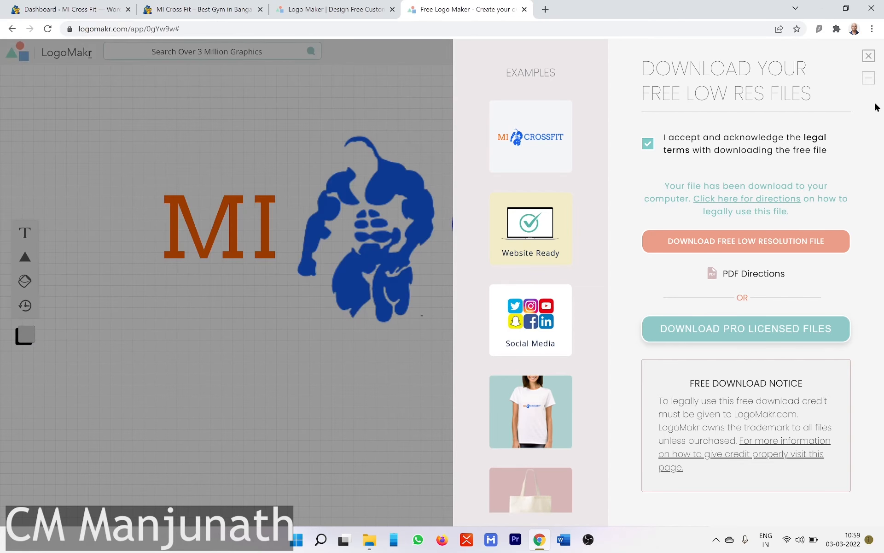
pyautogui.click(864, 57)
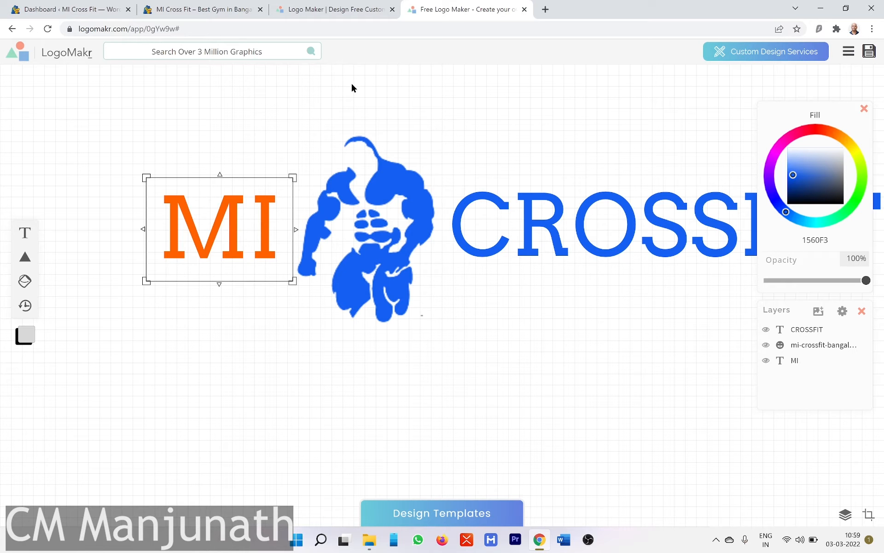
# Check the MI Cross Fit website tab's icon and delete both the MI and CROSSFIT texts from the logo canvas.
pyautogui.click(180, 9)
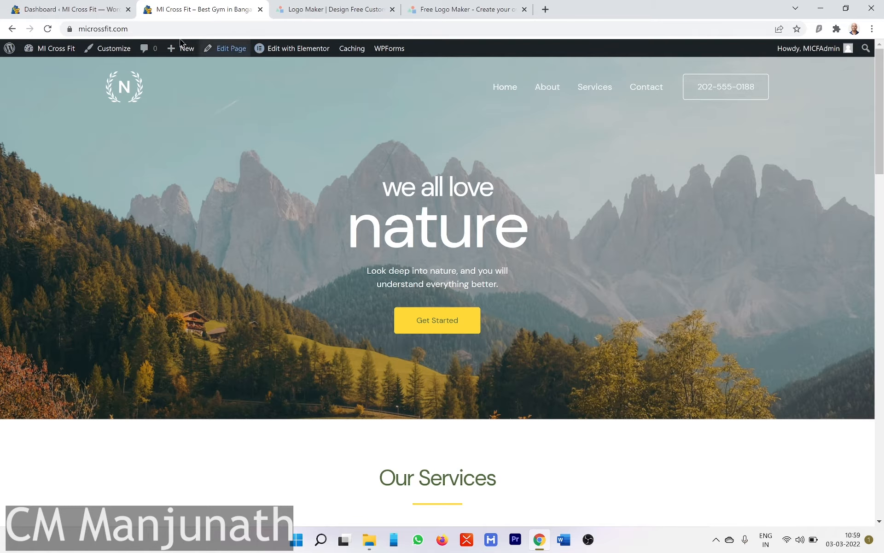
pyautogui.click(466, 11)
pyautogui.click(344, 297)
pyautogui.click(183, 218)
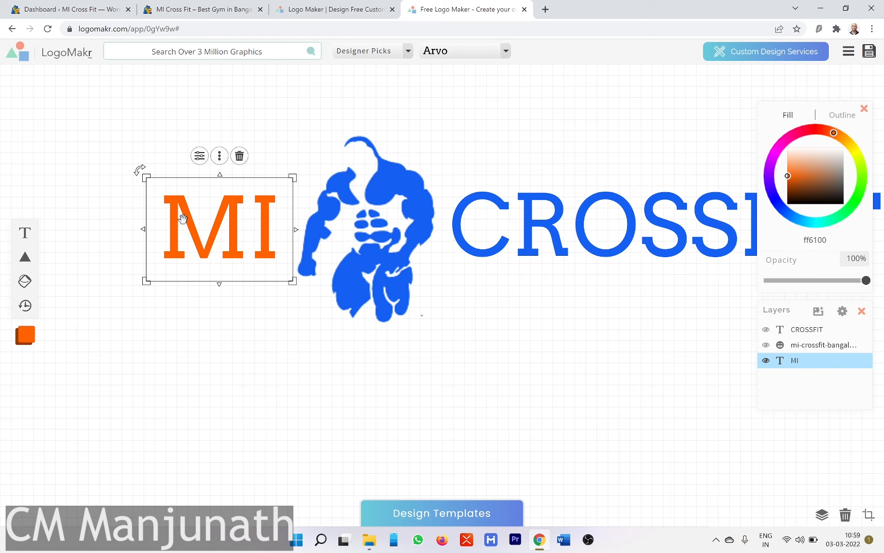
pyautogui.press('Delete')
pyautogui.press('Delete')
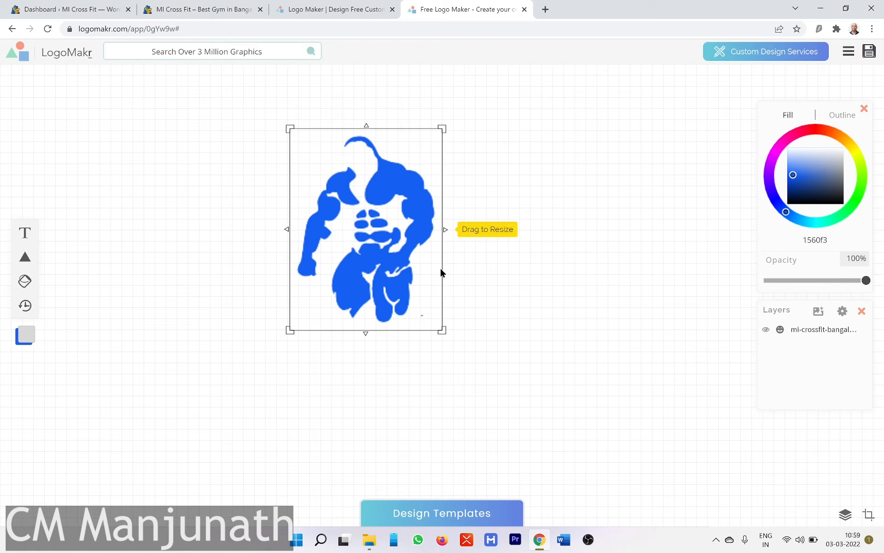
# Try downloading the figure-only favicon as a free low-resolution PNG with the legal terms accepted, and cancel the save.
pyautogui.click(867, 55)
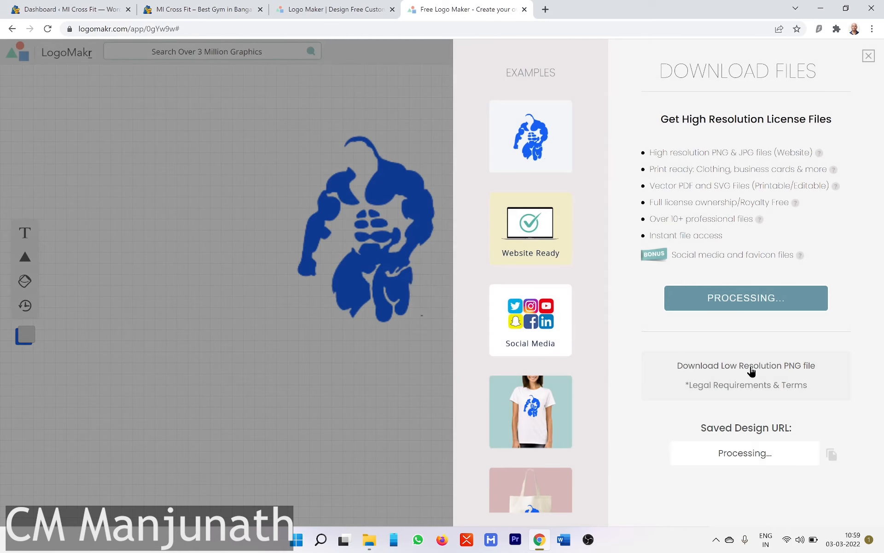
pyautogui.click(751, 371)
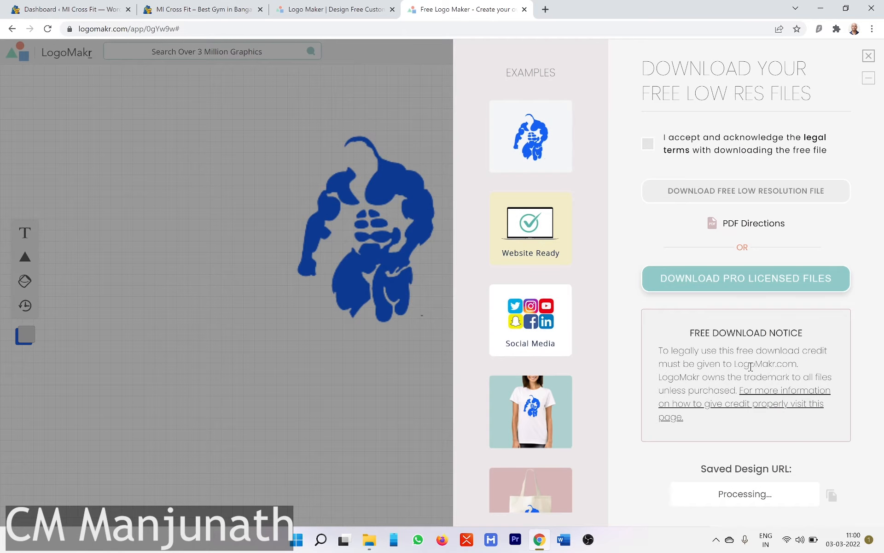
pyautogui.click(648, 144)
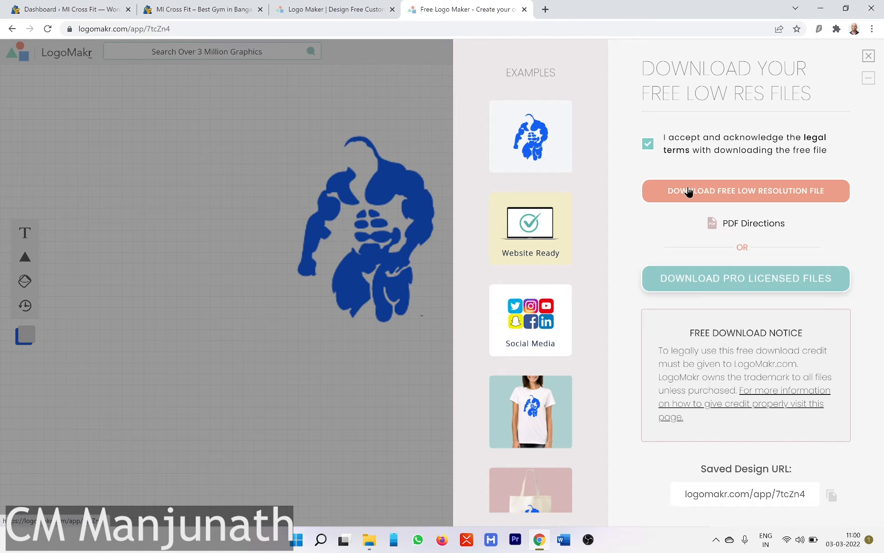
pyautogui.click(687, 190)
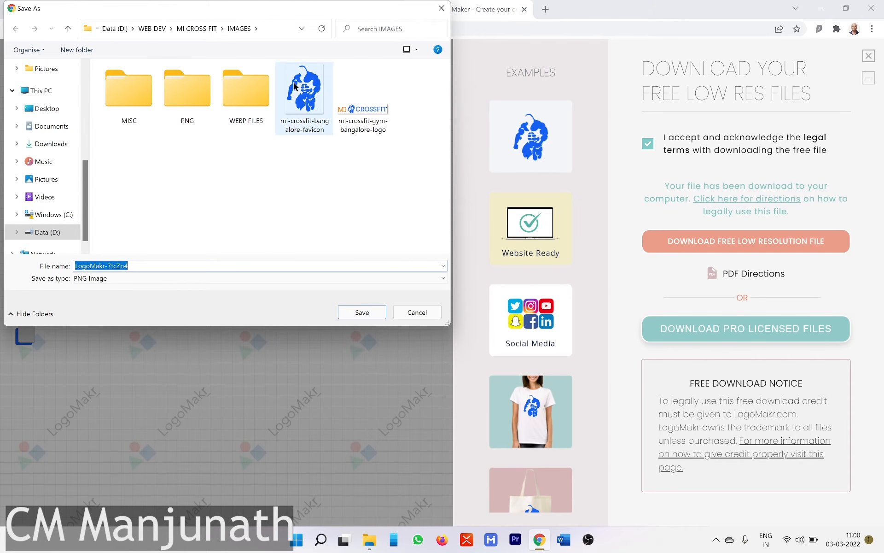
pyautogui.click(418, 312)
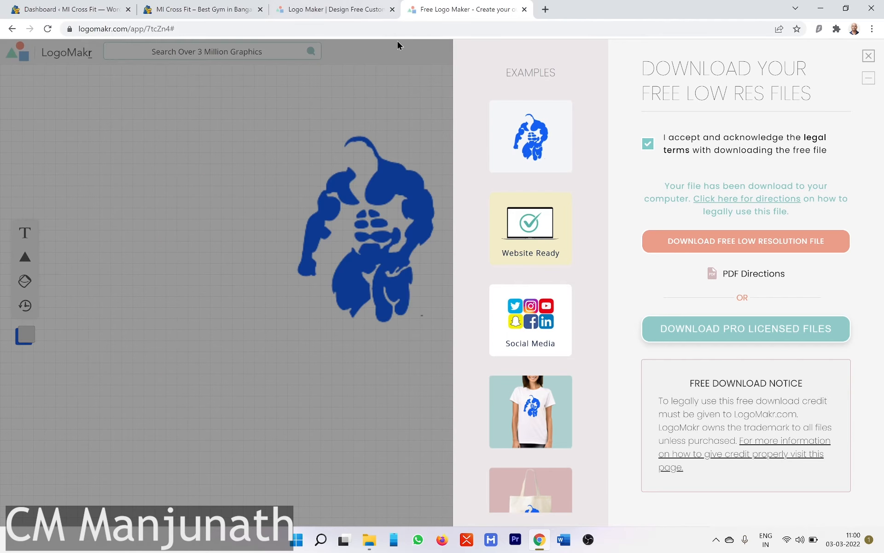
# Open the theme customizer for the MI Cross Fit website from both the live site and the WordPress dashboard.
pyautogui.click(161, 20)
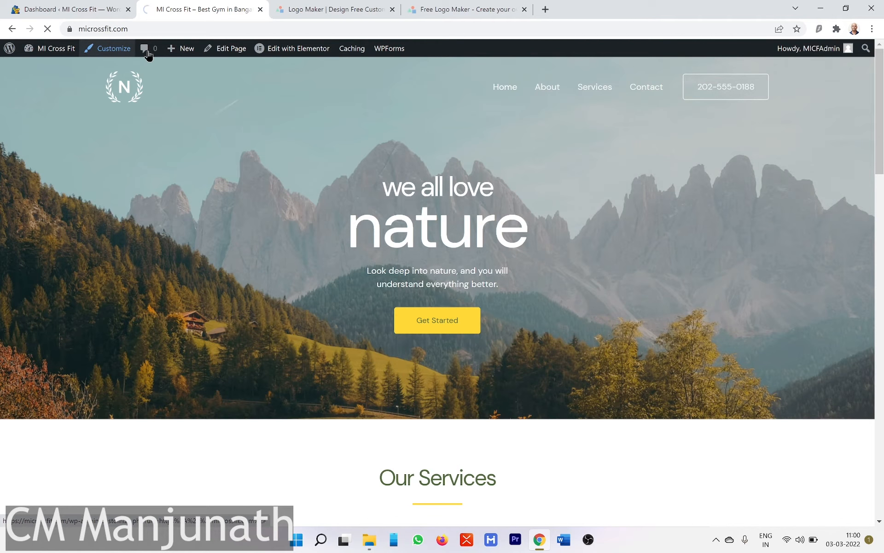
pyautogui.click(64, 9)
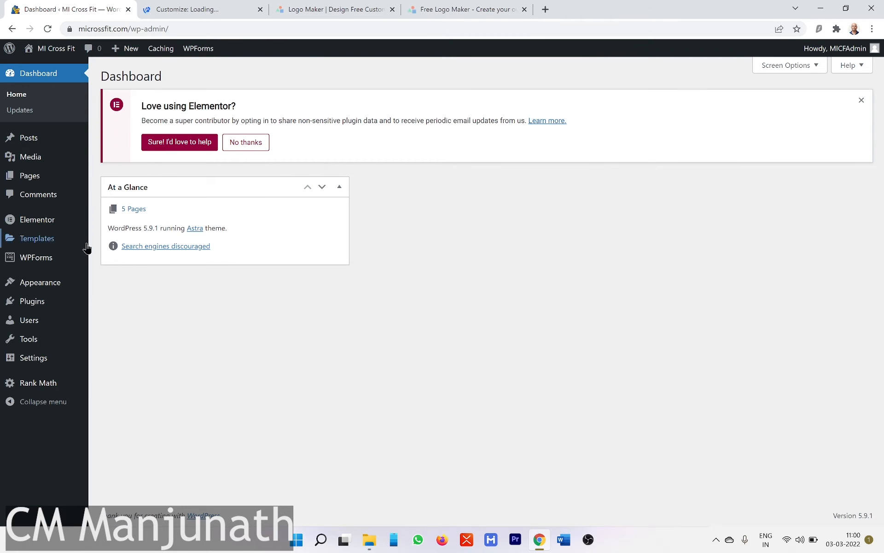
pyautogui.moveTo(63, 288)
pyautogui.click(113, 302)
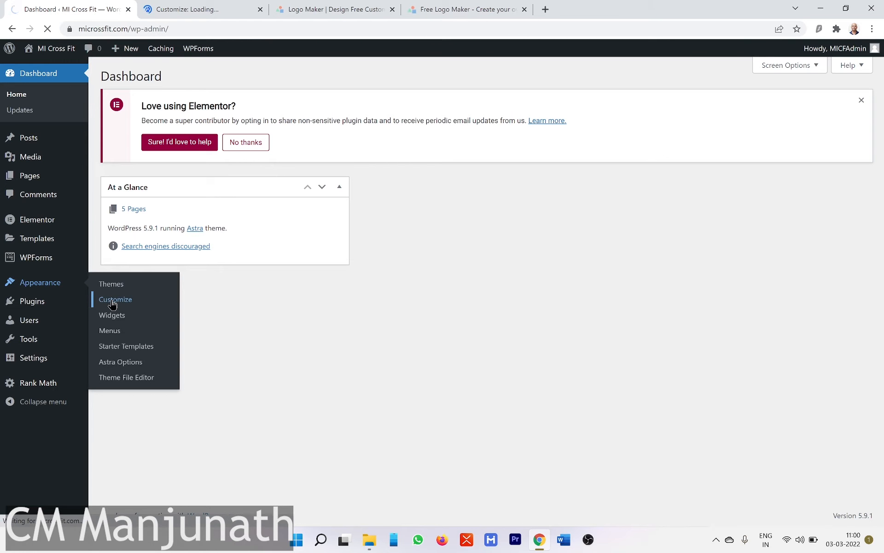
pyautogui.click(205, 5)
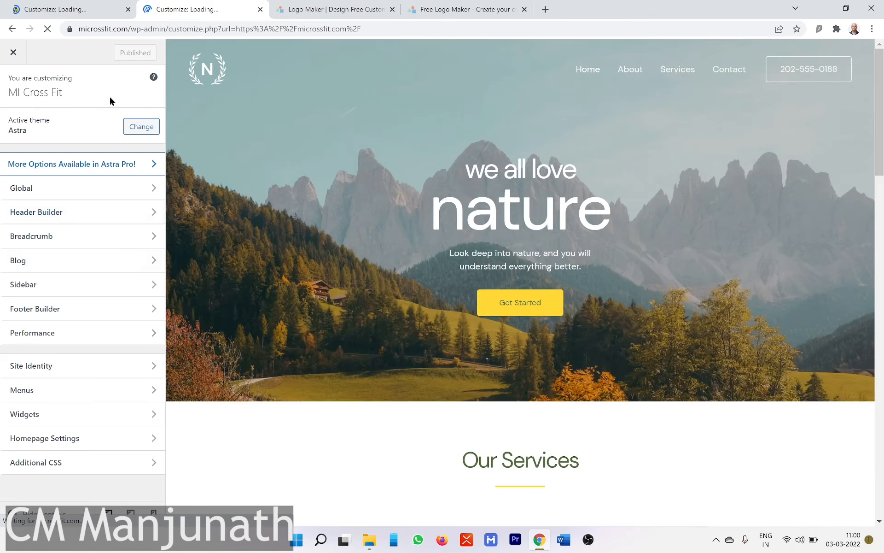
pyautogui.click(88, 11)
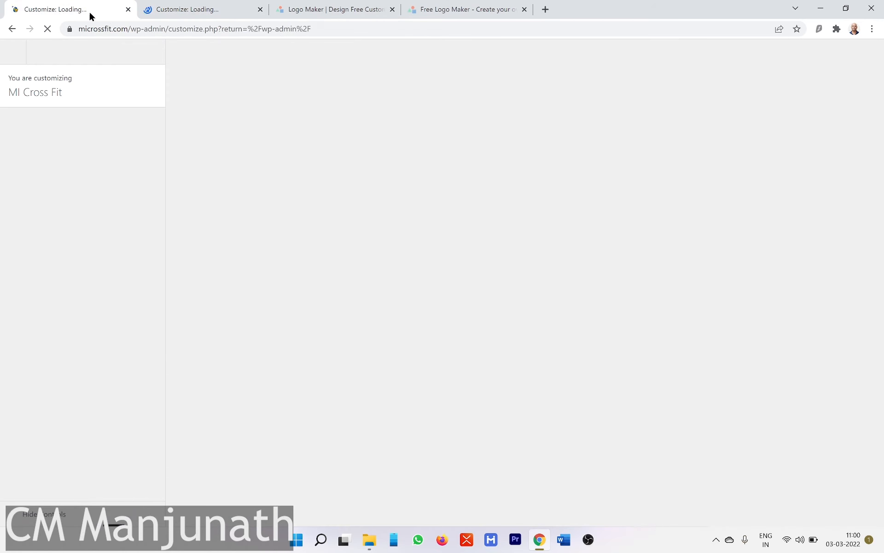
pyautogui.click(222, 9)
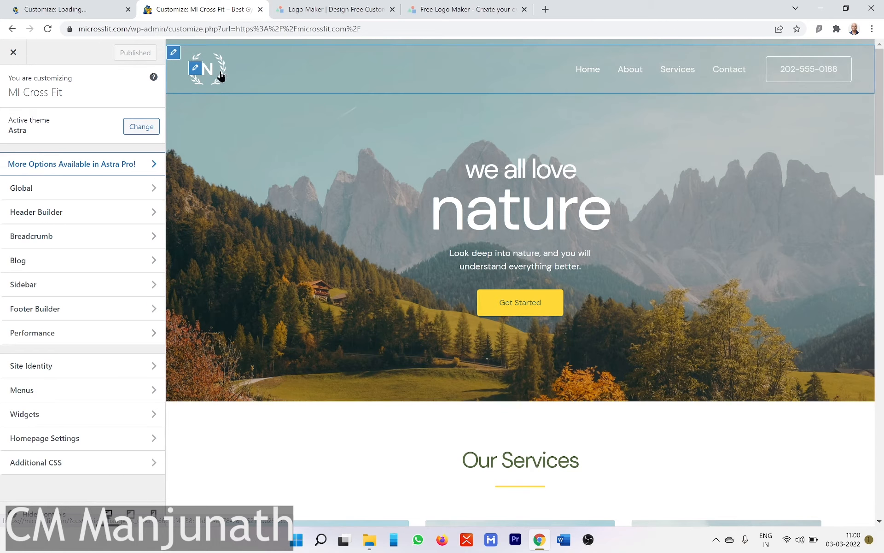
# Use mi-crossfit-gym-bangalore-logo.png from the media library as the transparent header logo and set its width to 218 px.
pyautogui.click(196, 70)
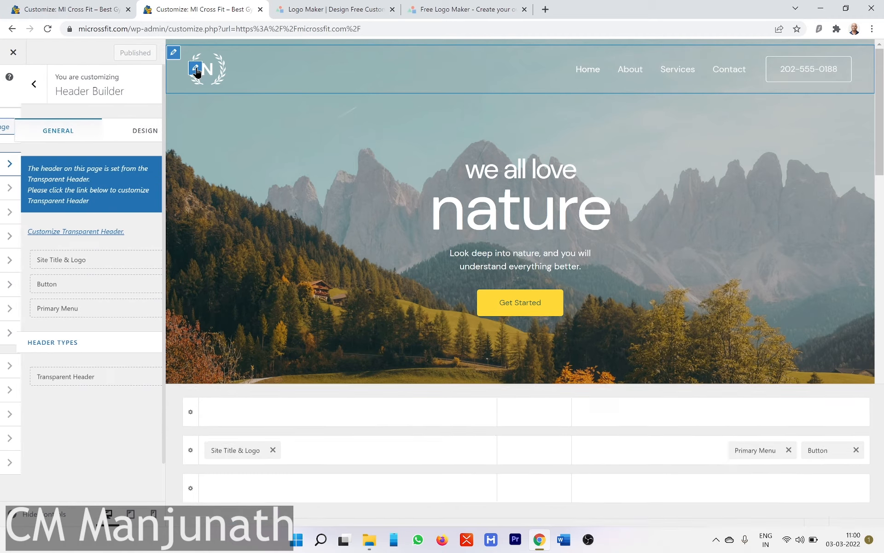
pyautogui.click(87, 286)
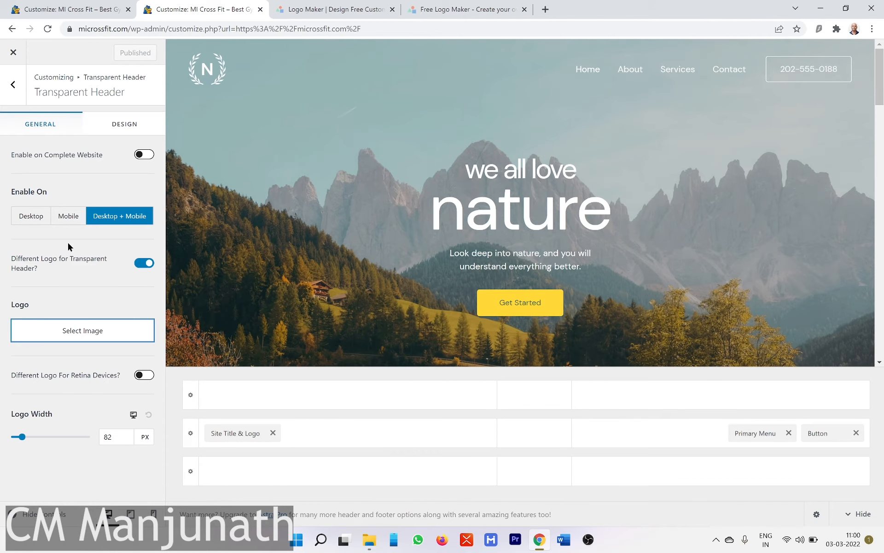
pyautogui.click(77, 339)
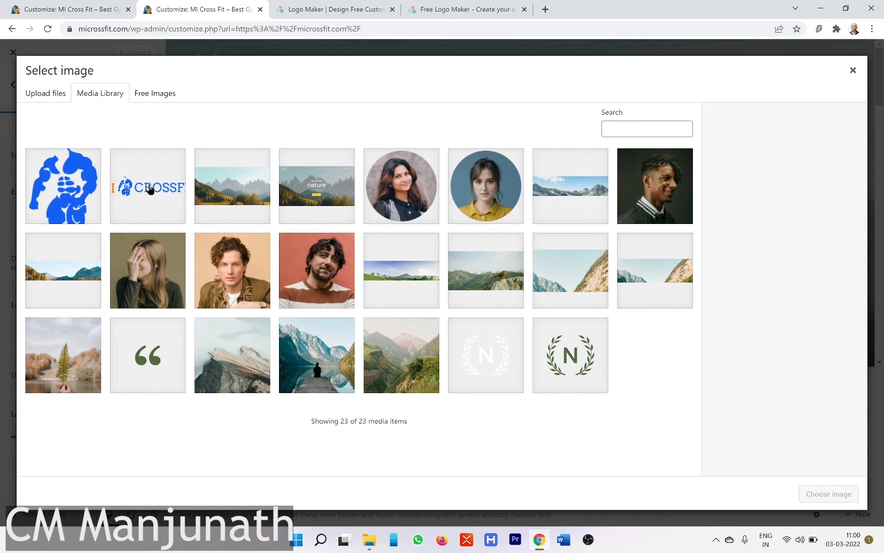
pyautogui.click(152, 193)
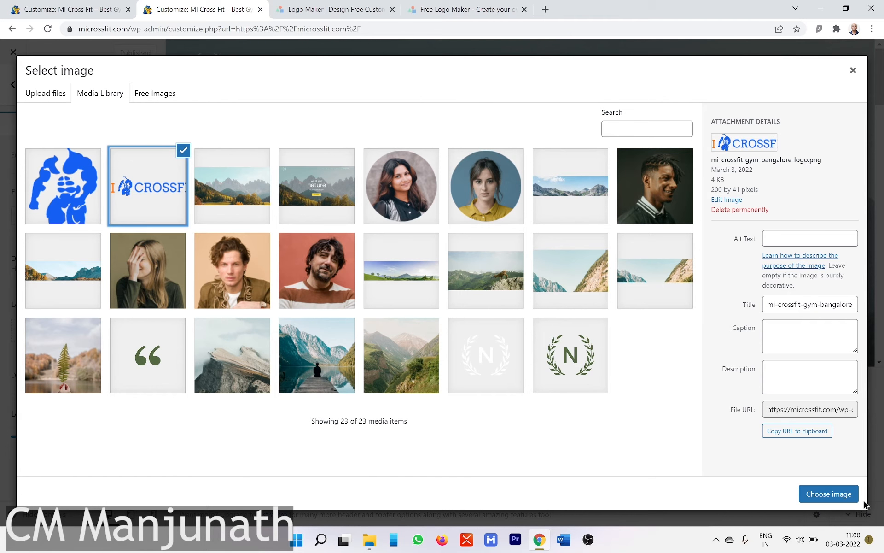
pyautogui.click(828, 494)
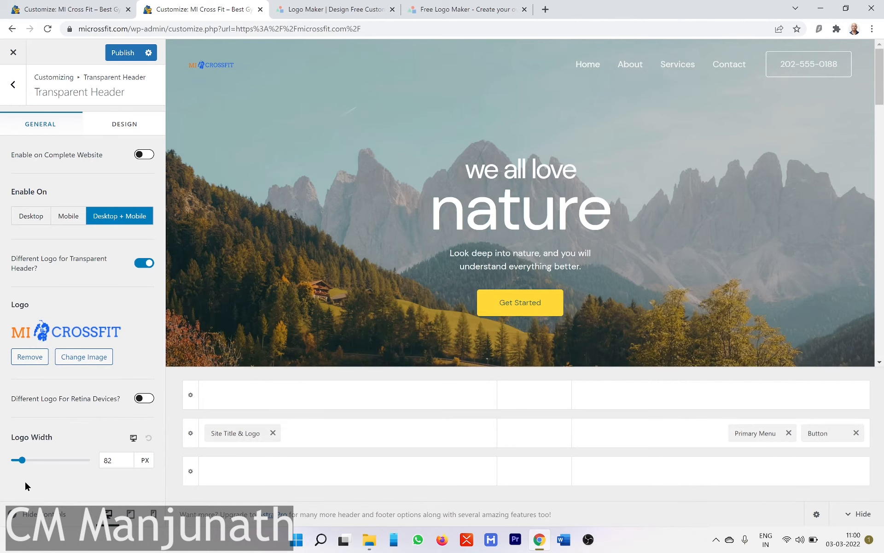
pyautogui.moveTo(21, 462); pyautogui.dragTo(40, 462)
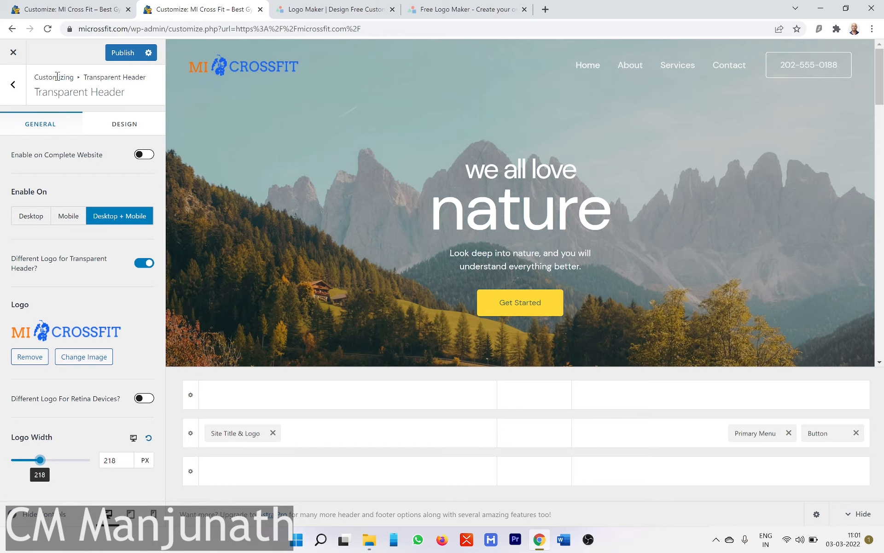
# Replace the site's standard header logo with mi-crossfit-gym-bangalore-logo.png without cropping, and publish the changes.
pyautogui.click(13, 84)
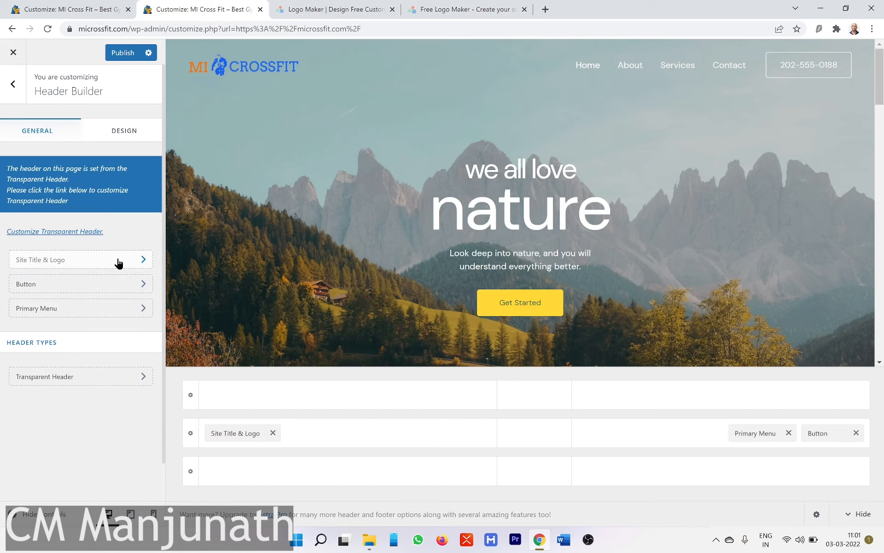
pyautogui.click(141, 261)
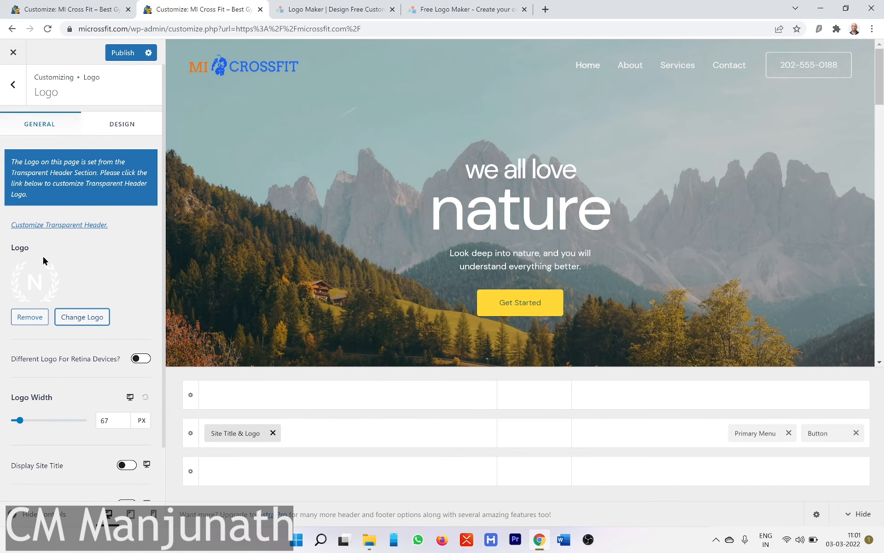
pyautogui.click(77, 314)
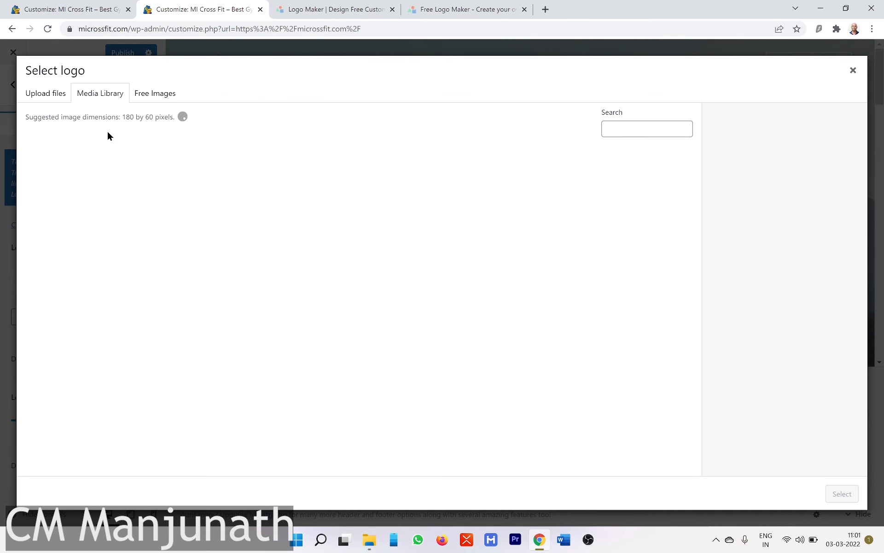
pyautogui.click(140, 189)
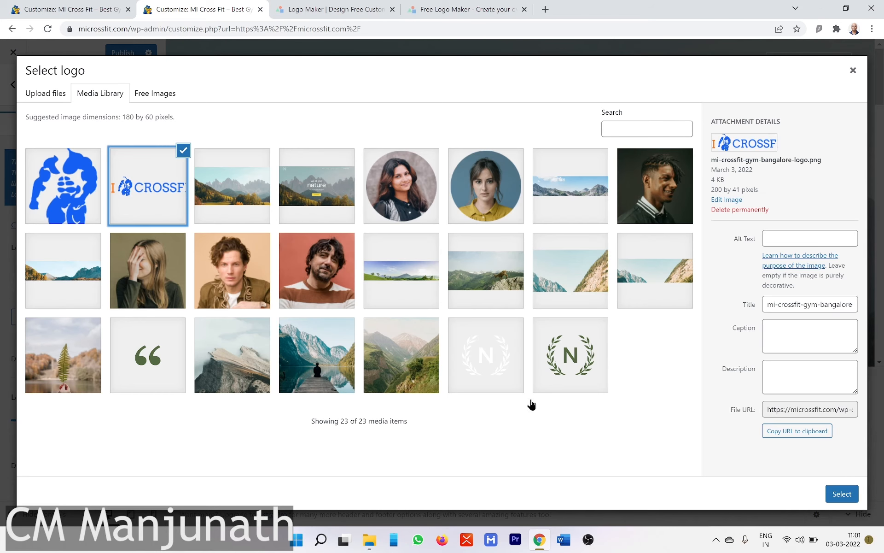
pyautogui.click(838, 490)
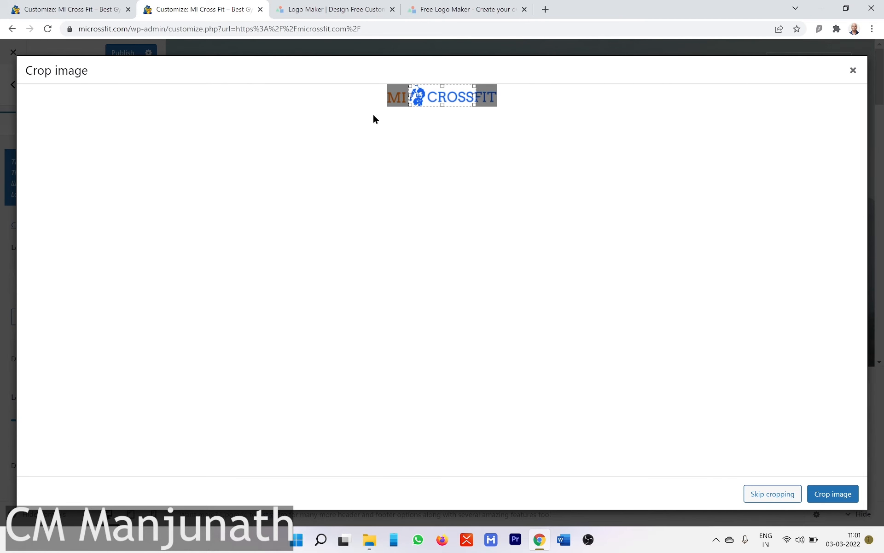
pyautogui.click(751, 493)
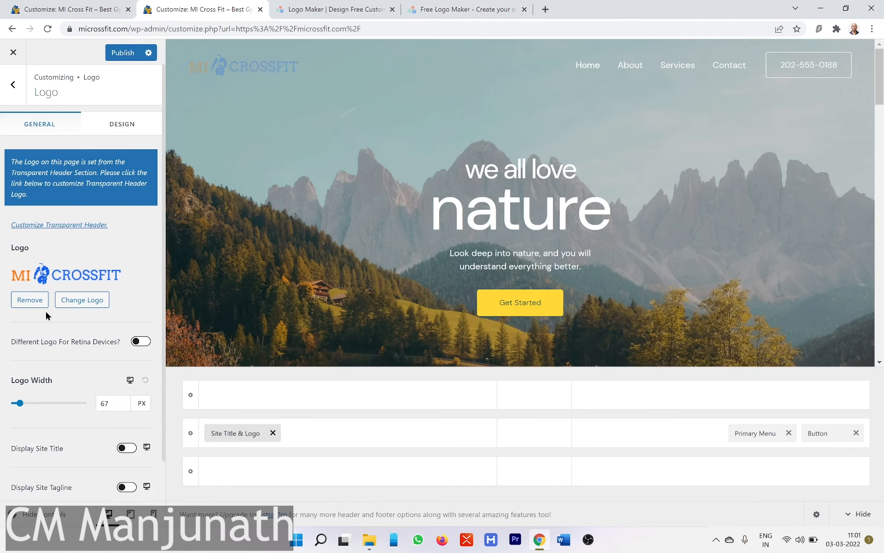
pyautogui.scroll(-1, 130, 317)
pyautogui.scroll(1, 129, 317)
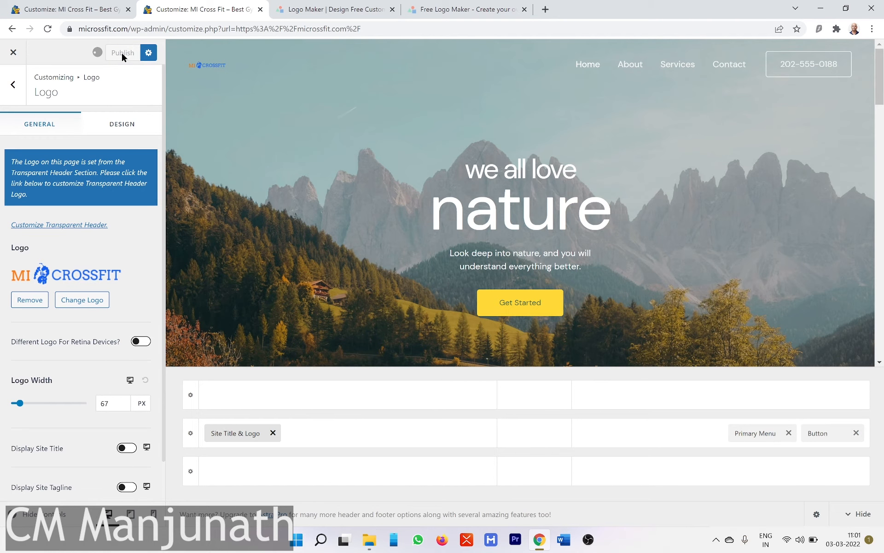
# Set the blue muscular figure image from the media library as the site icon, skipping the cropping.
pyautogui.click(9, 85)
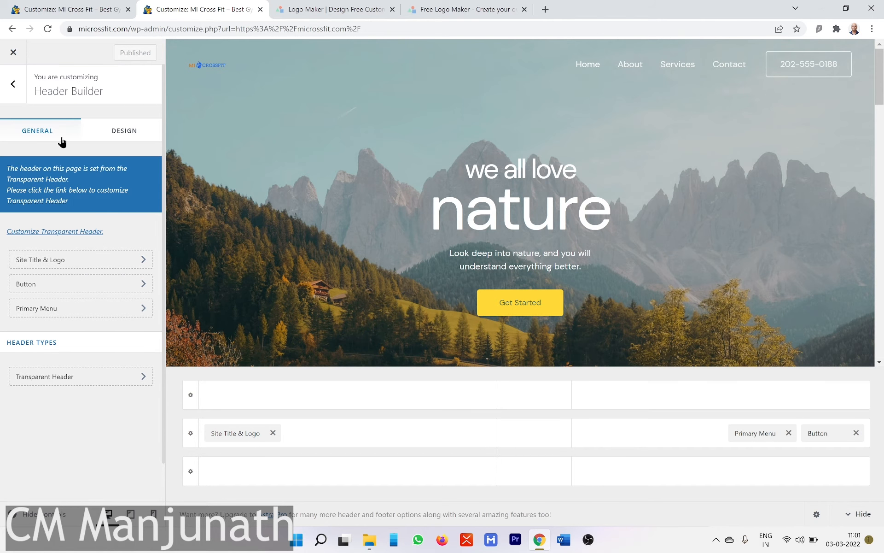
pyautogui.click(136, 262)
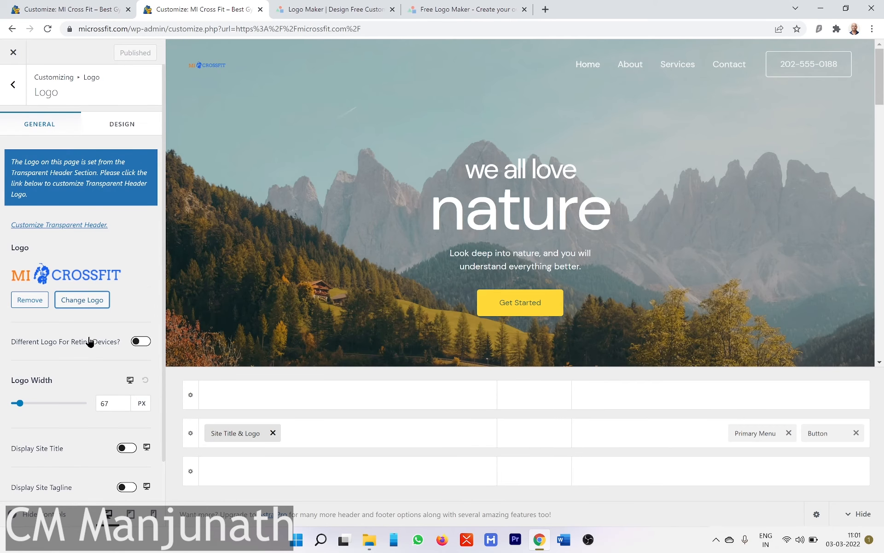
pyautogui.scroll(-1, 90, 341)
pyautogui.scroll(1, 89, 340)
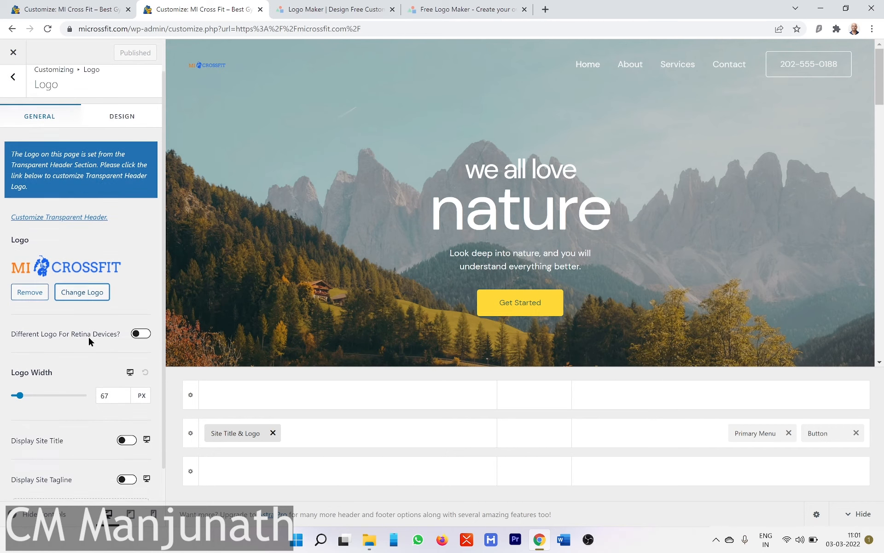
pyautogui.scroll(-1, 90, 341)
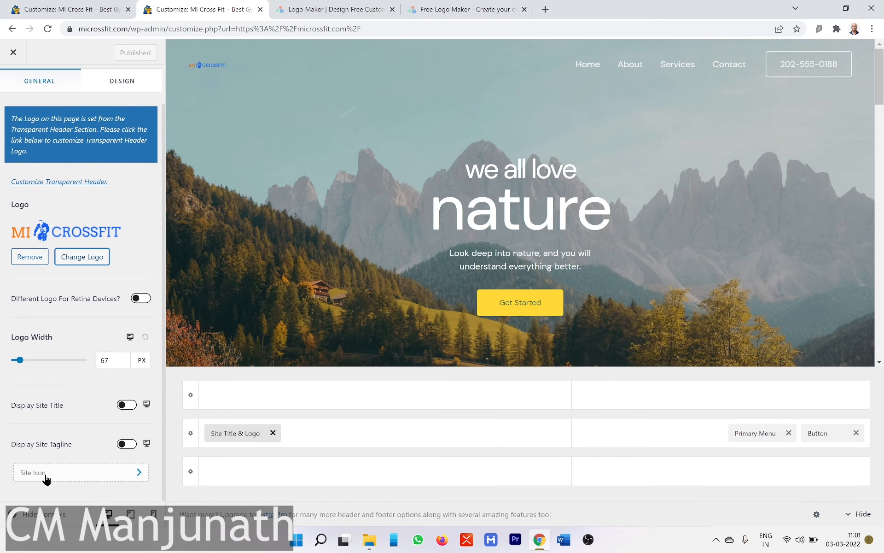
pyautogui.click(113, 477)
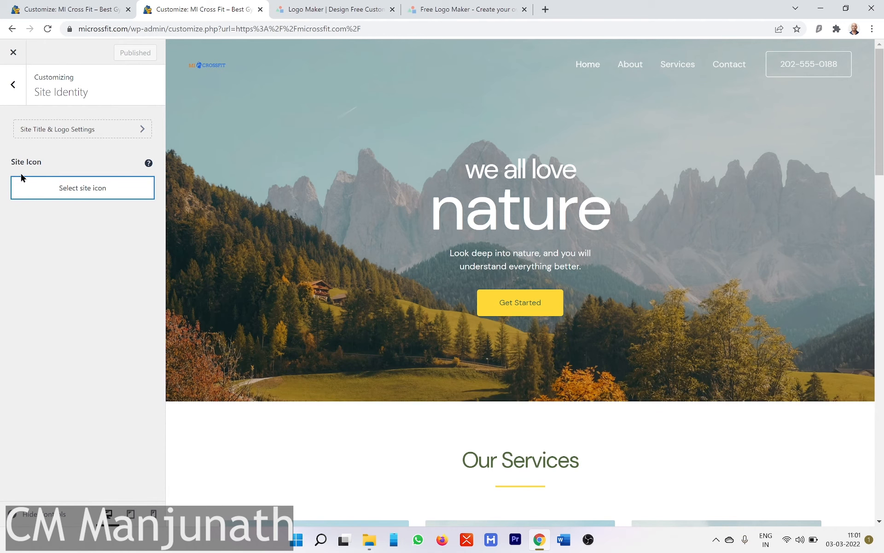
pyautogui.click(81, 191)
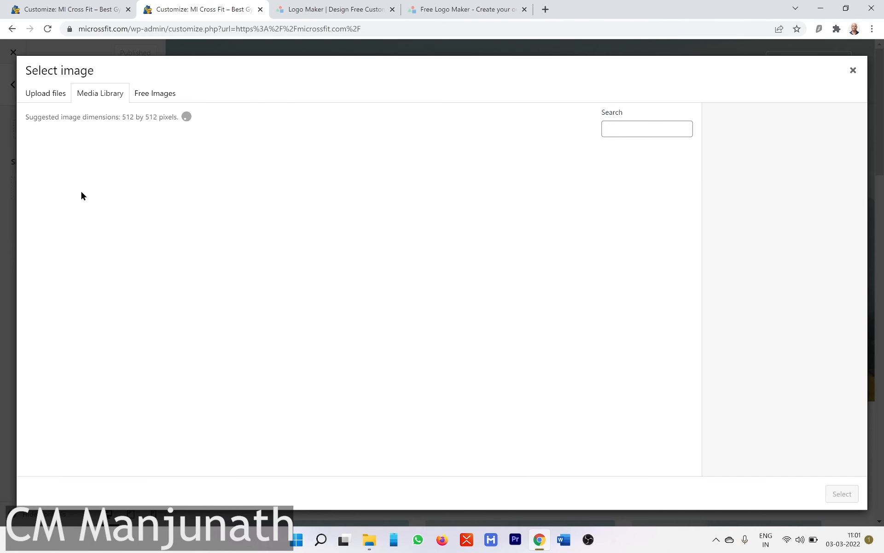
pyautogui.click(60, 187)
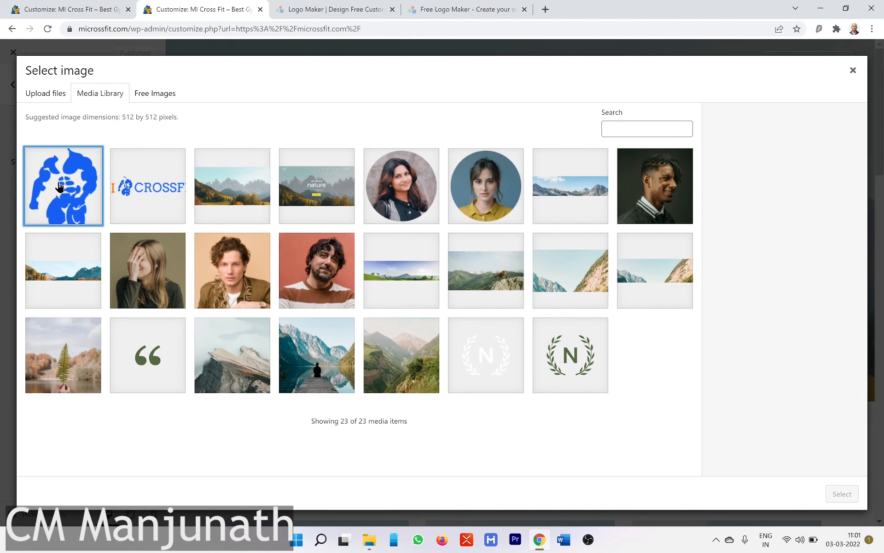
pyautogui.click(843, 493)
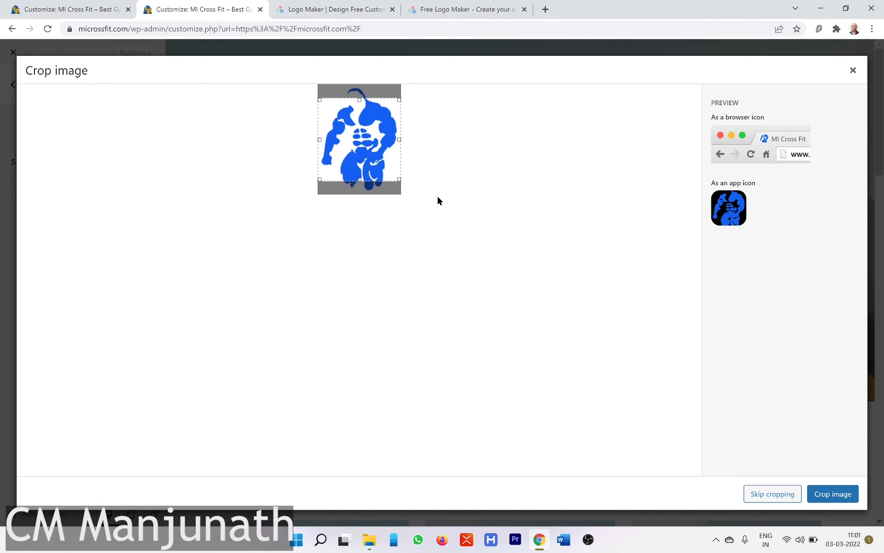
pyautogui.click(772, 494)
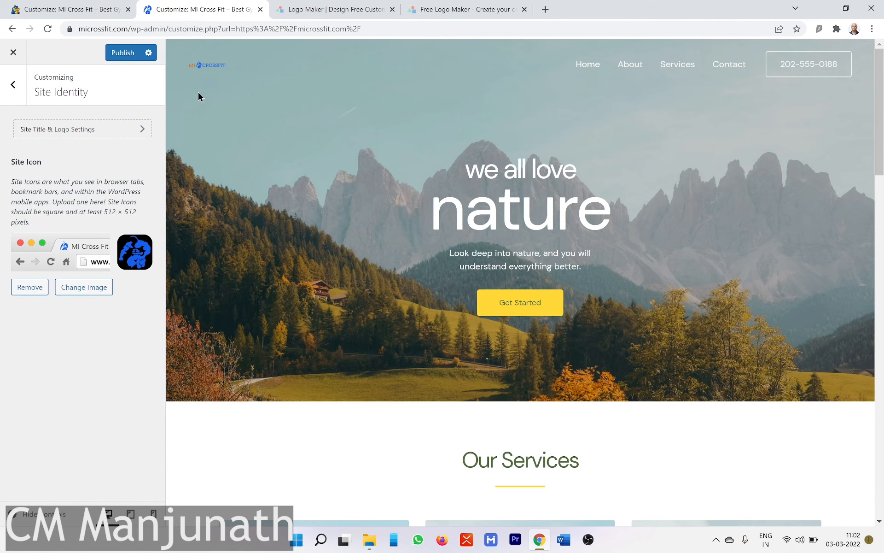
# Set the standard header logo's width to 245 px and publish the customizations.
pyautogui.click(12, 90)
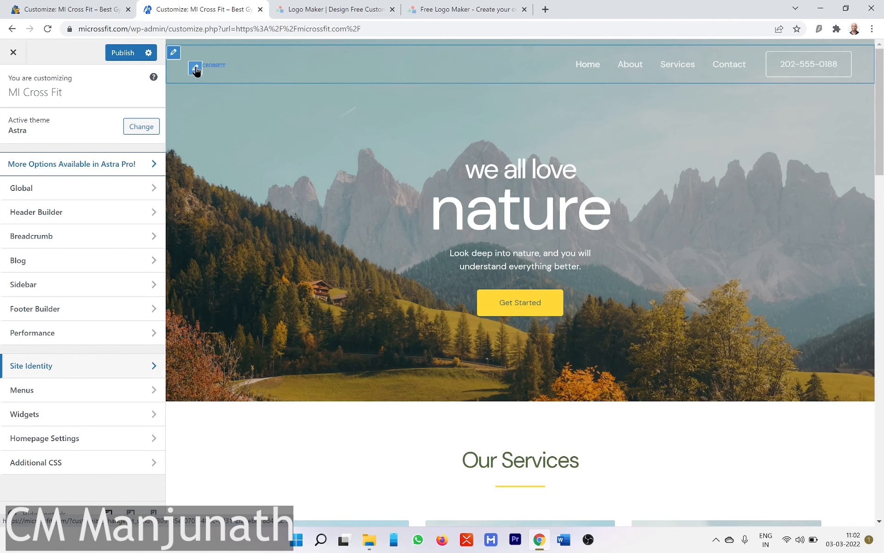
pyautogui.click(195, 67)
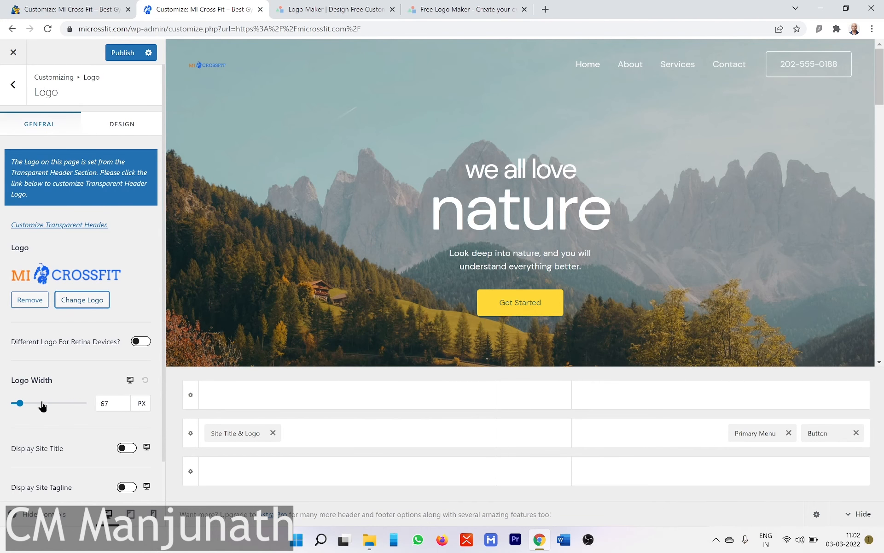
pyautogui.moveTo(19, 404); pyautogui.dragTo(43, 405)
pyautogui.click(146, 52)
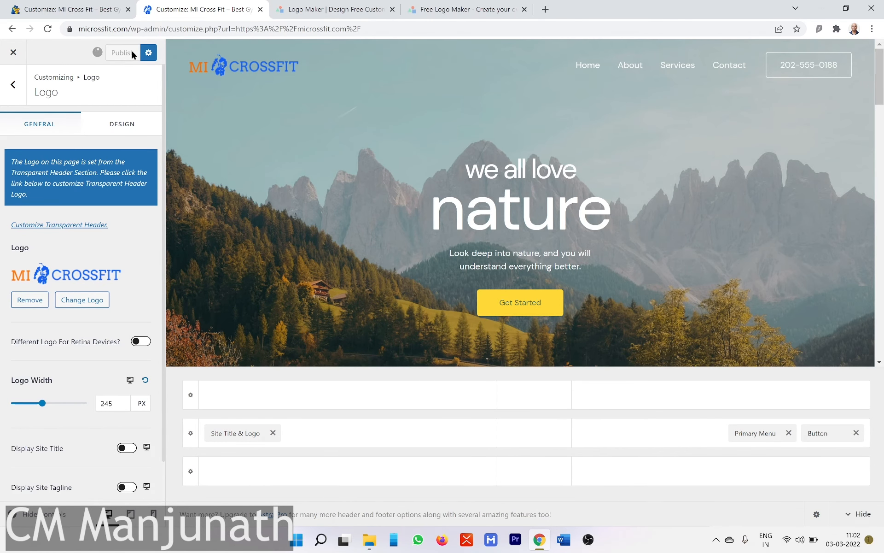
# Load microssfit.com in place of the LogoMakr home page to check the published logo and icon, and close the remaining LogoMakr tab.
pyautogui.click(327, 9)
pyautogui.click(336, 28)
pyautogui.write('microssfit.com')
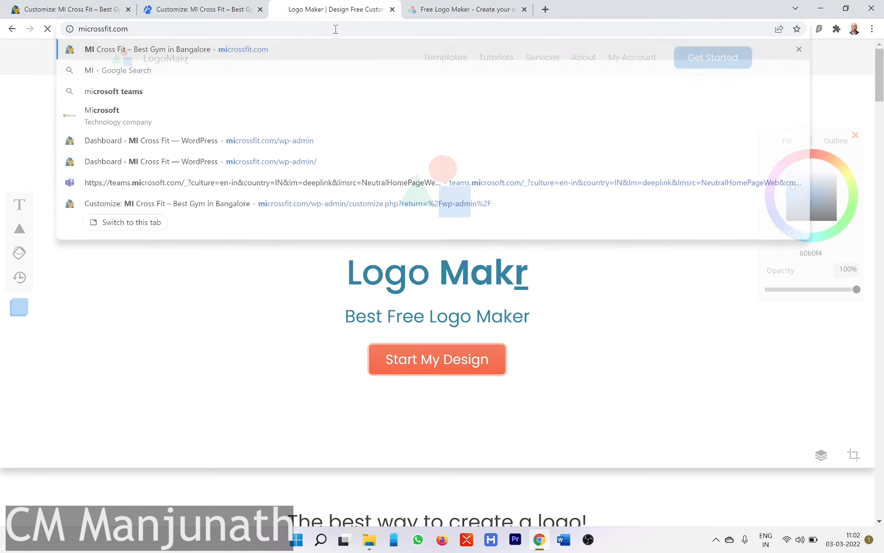
pyautogui.press('Return')
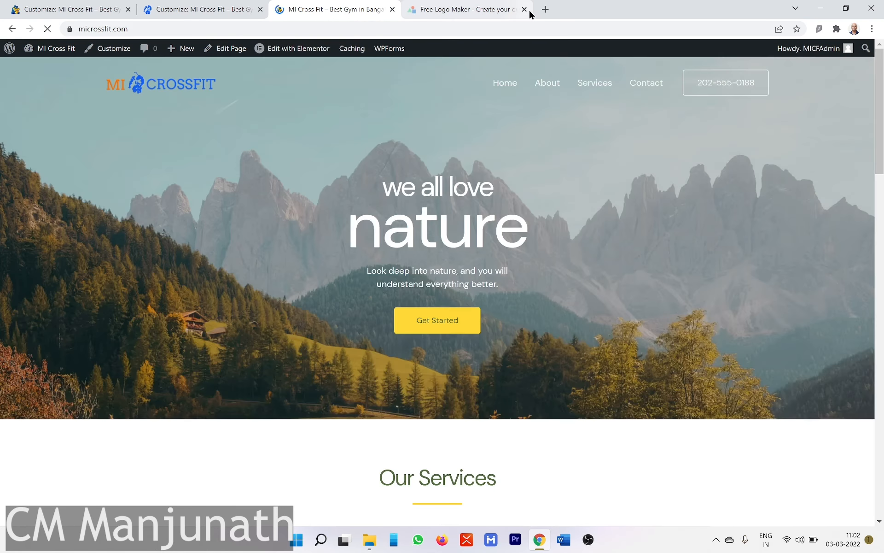
pyautogui.click(529, 14)
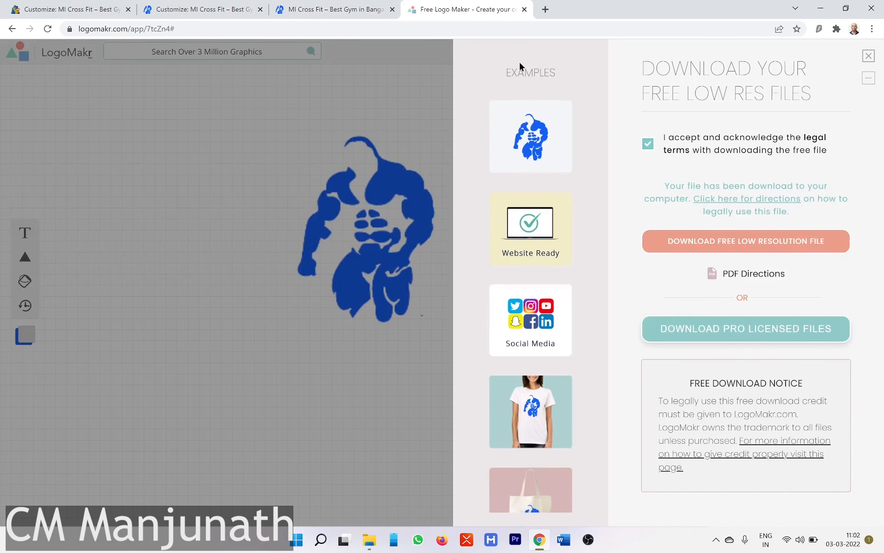
pyautogui.click(349, 9)
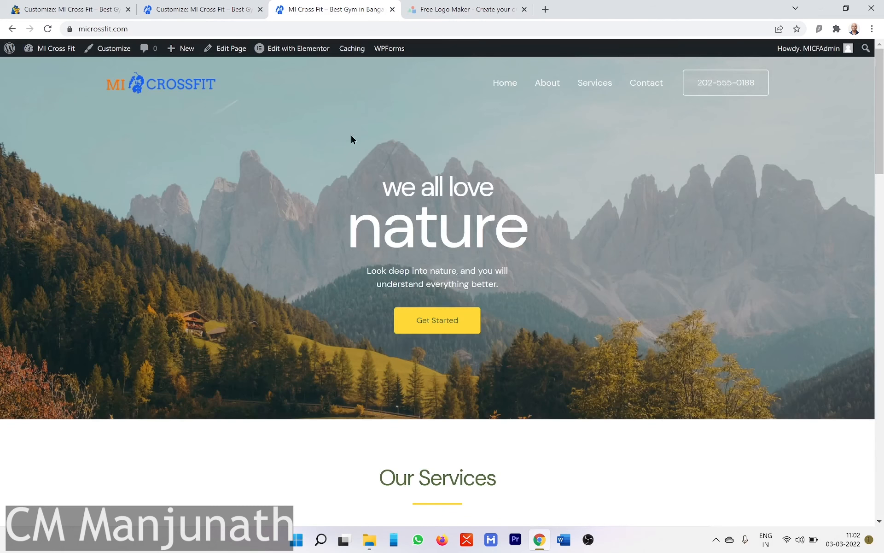
pyautogui.click(524, 9)
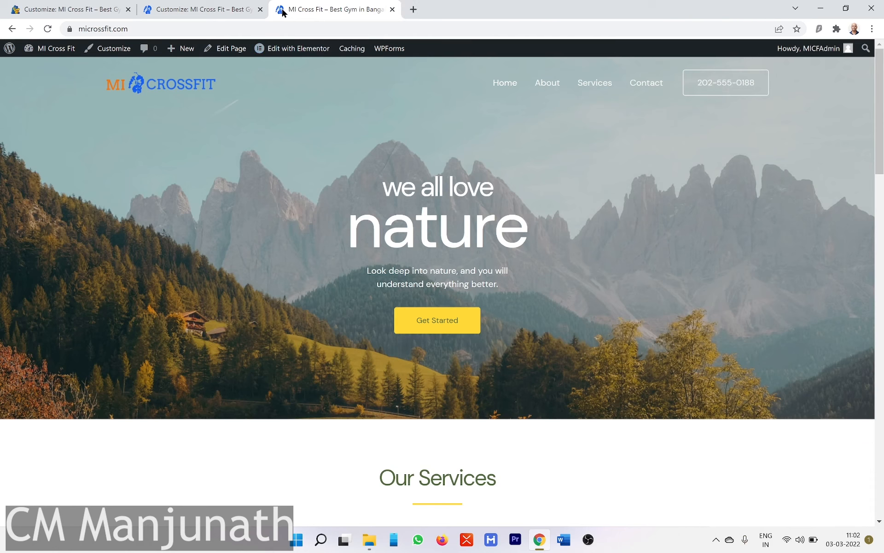